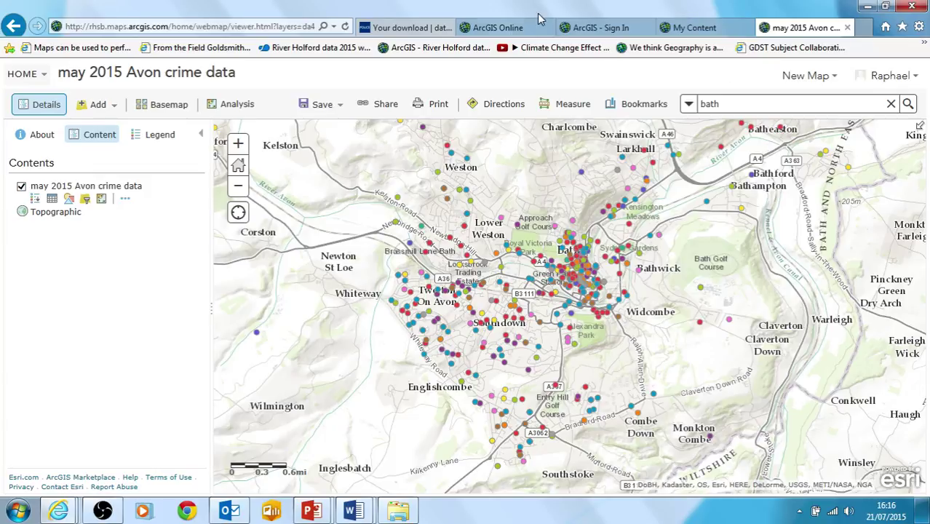
- Switch from the Avon crime map to the ArcGIS Online home page tab
left_click(508, 28)
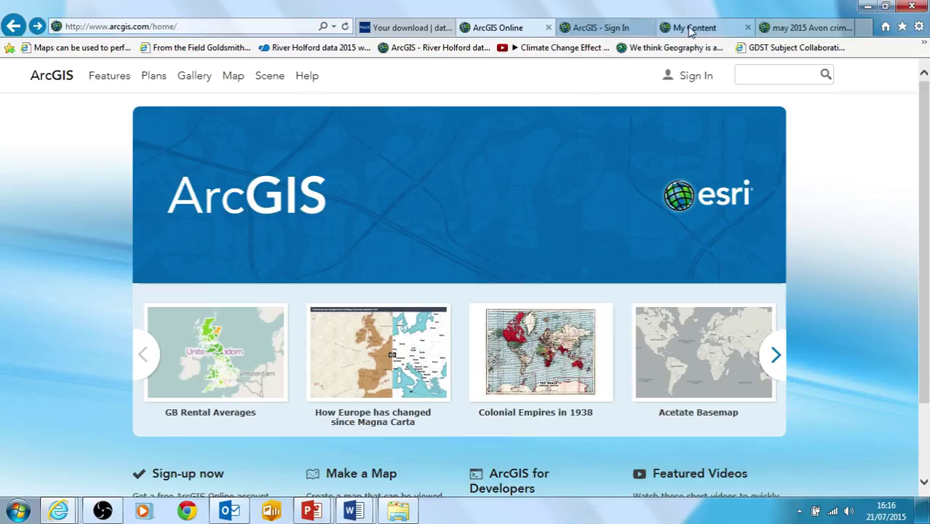
- Browse the saved items in My Content, then go back to the may 2015 Avon crime data map
left_click(591, 27)
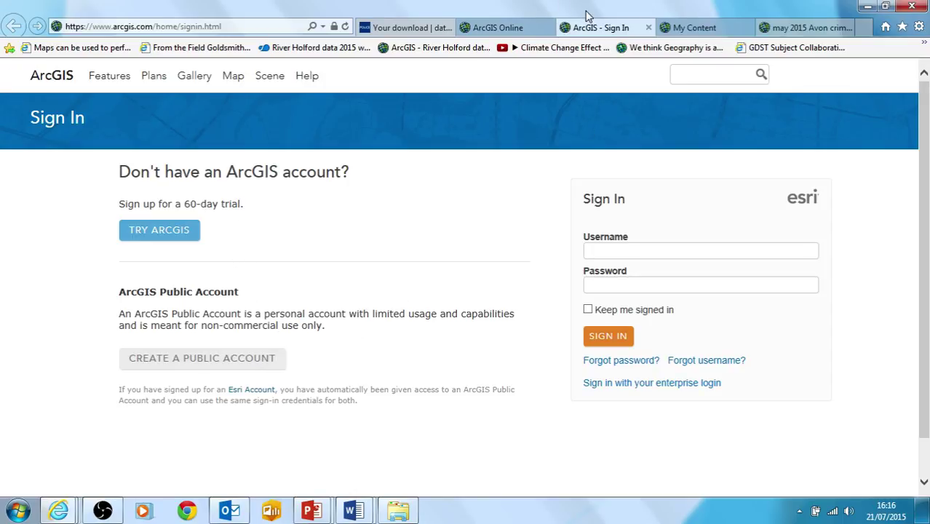
left_click(683, 27)
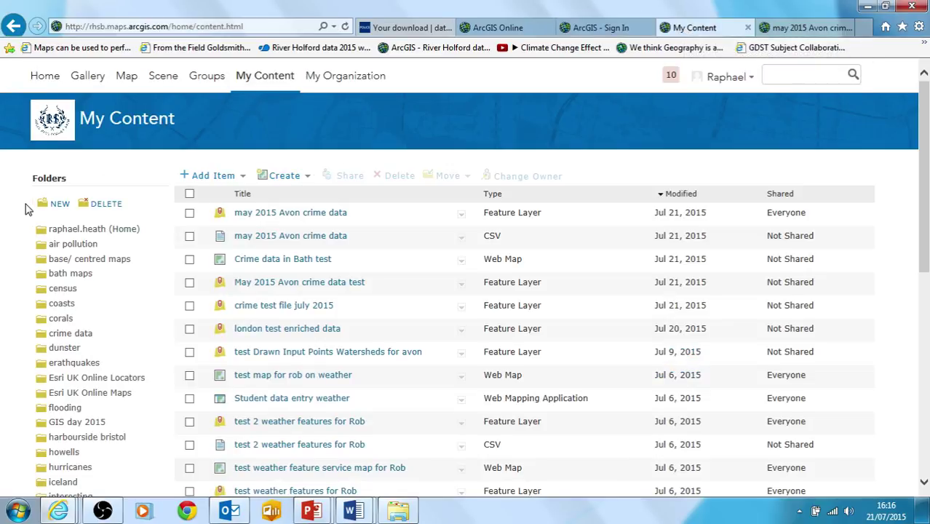
scroll(4, 284, "down", 2)
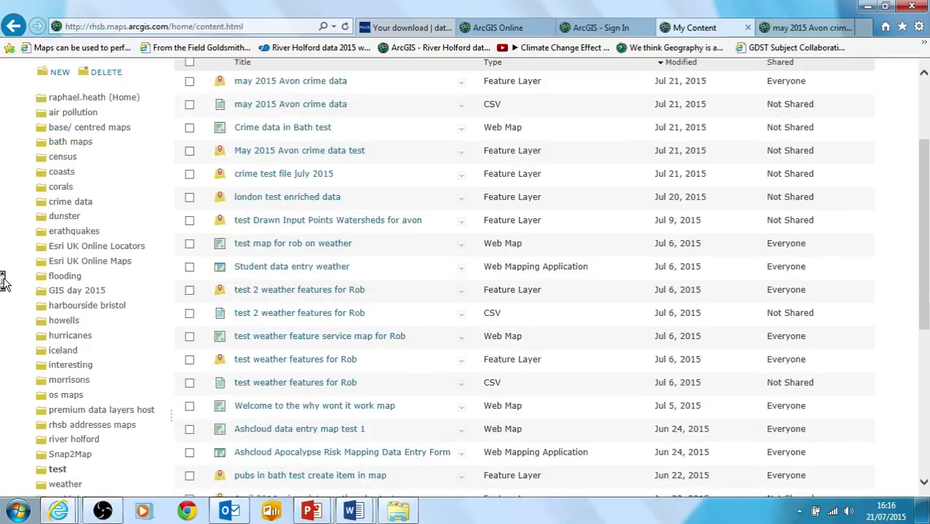
scroll(3, 282, "up", 2)
scroll(4, 280, "down", 2)
scroll(4, 284, "up", 2)
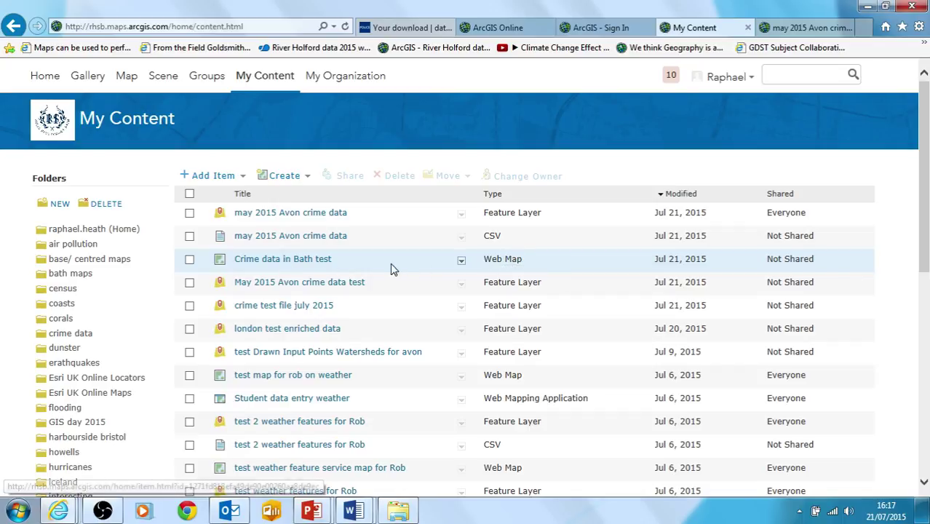
left_click(801, 26)
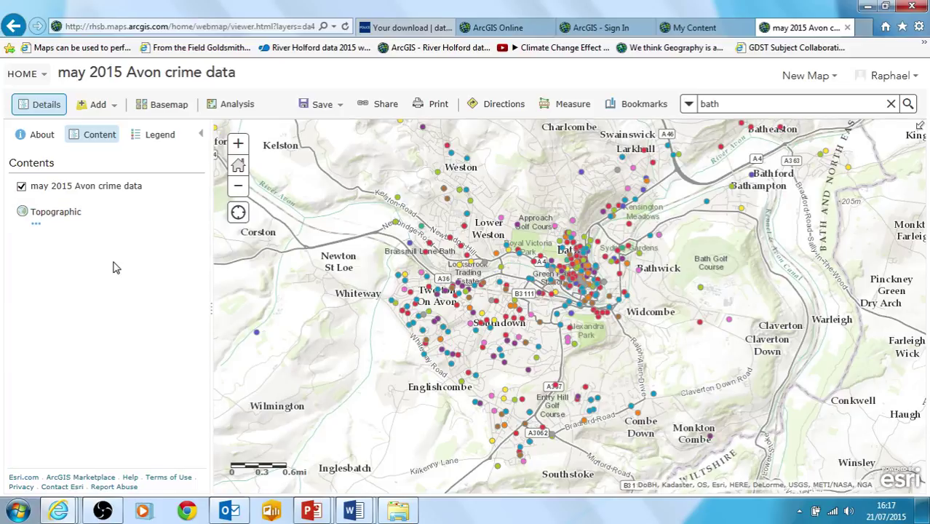
mouse_move(64, 208)
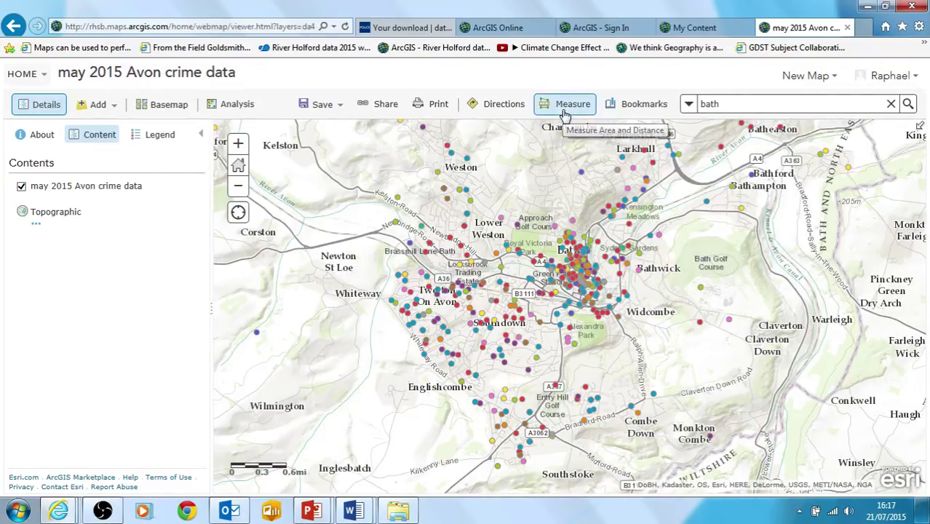
left_click(565, 110)
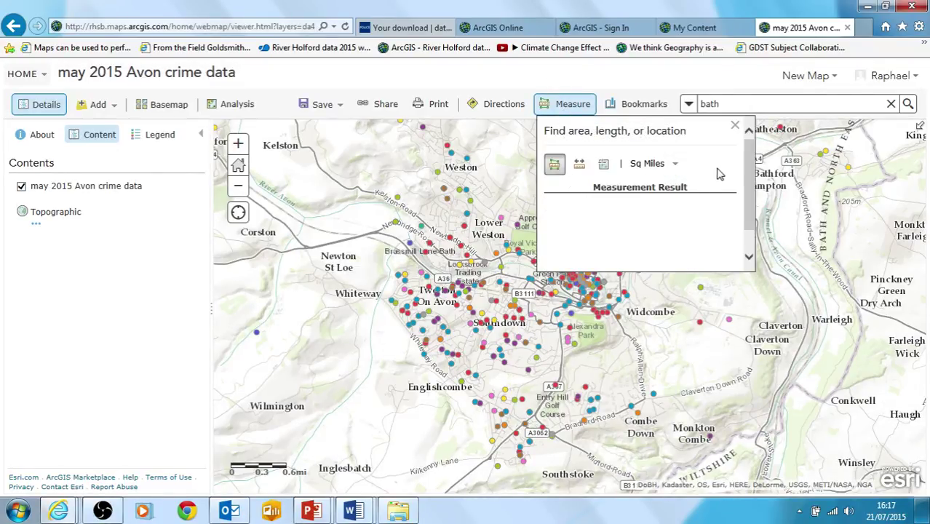
left_click(734, 125)
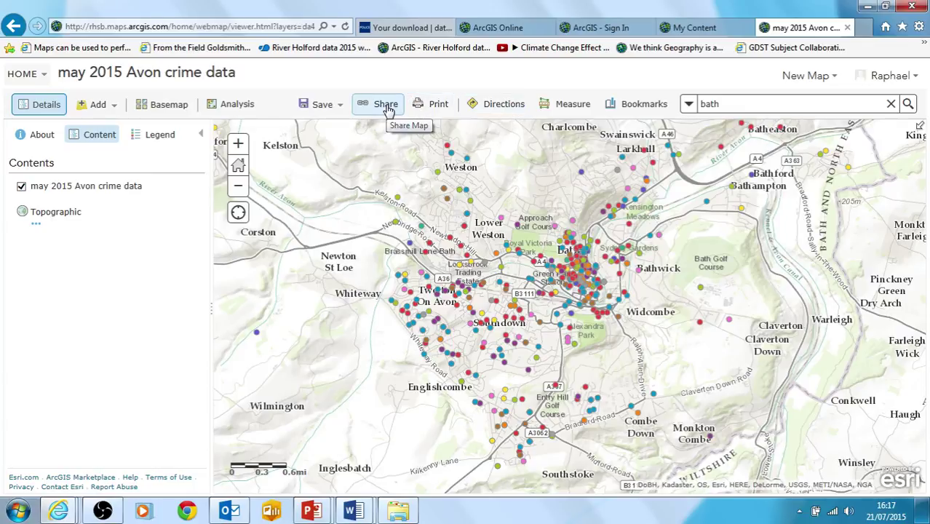
- Try sharing the map, dismissing the notices that it must be saved first
left_click(330, 112)
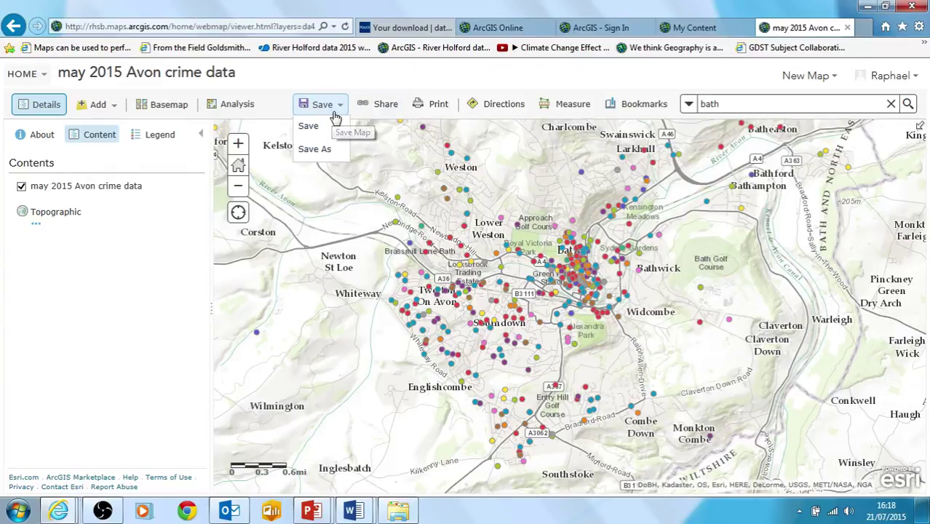
left_click(389, 104)
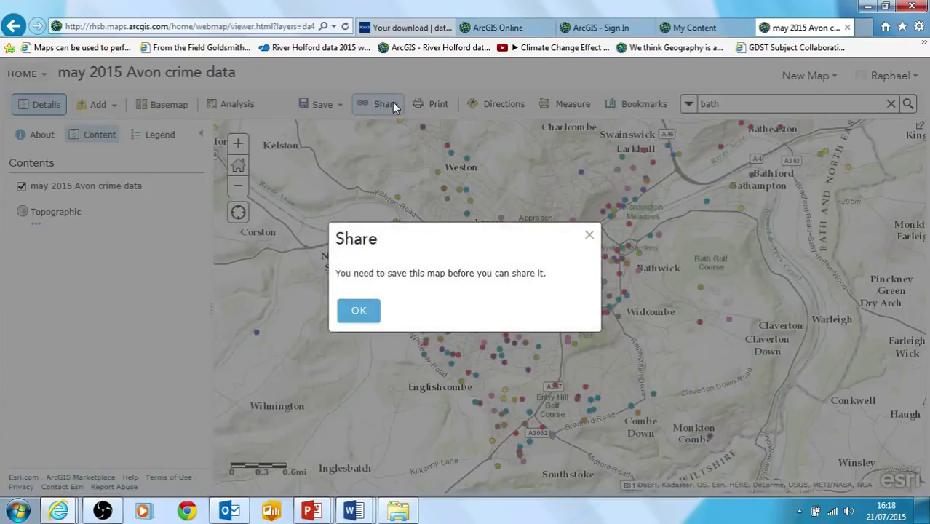
left_click(358, 311)
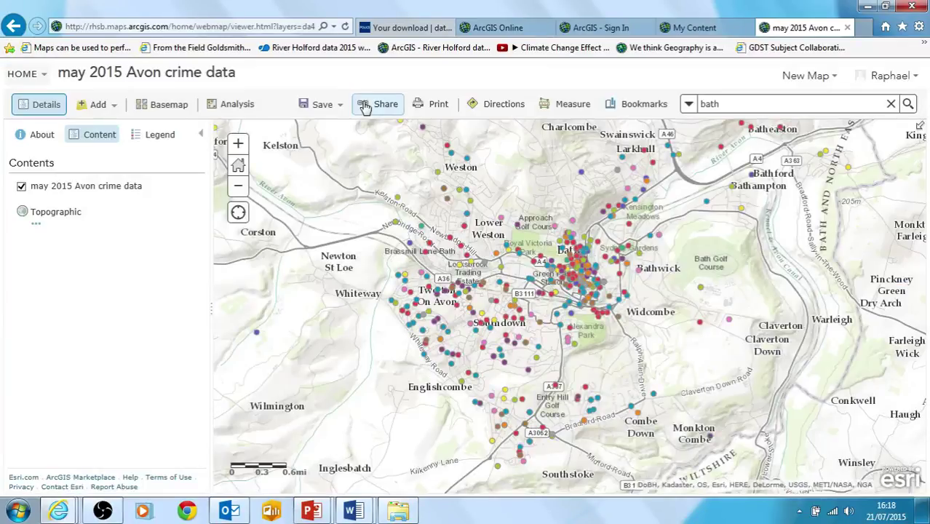
left_click(364, 104)
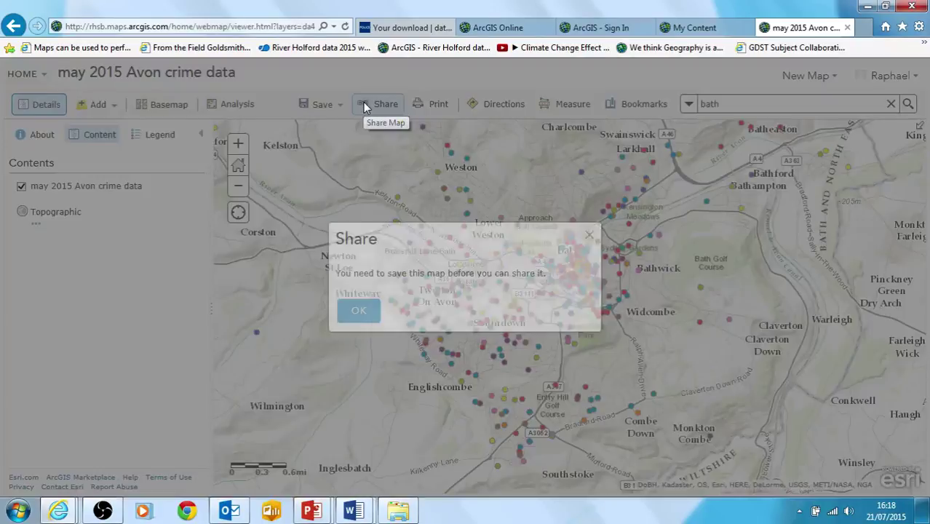
left_click(373, 311)
- Save as 'may 2015 avon crime data test map2' in folder test, tagged test and crime data, with a summary
left_click(320, 107)
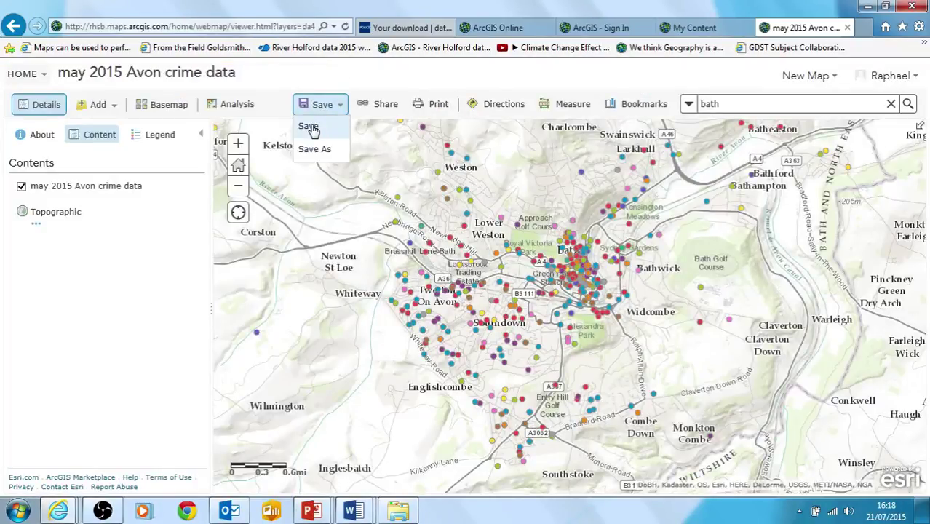
left_click(309, 126)
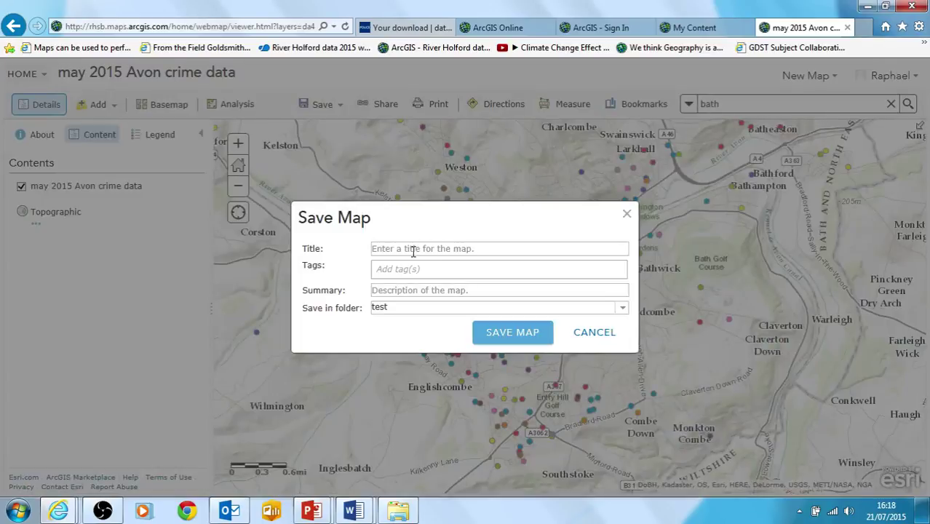
left_click(410, 249)
type("may 2015 avon crime data test map")
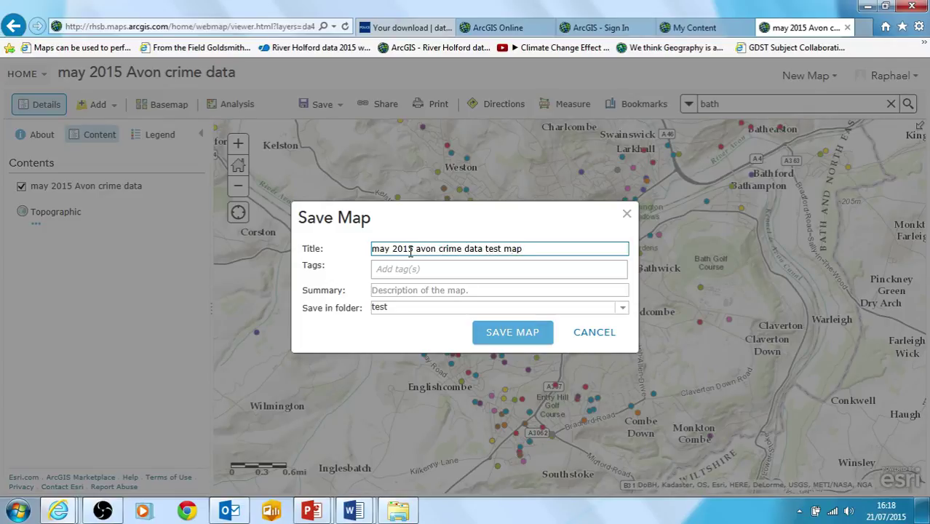
left_click(378, 267)
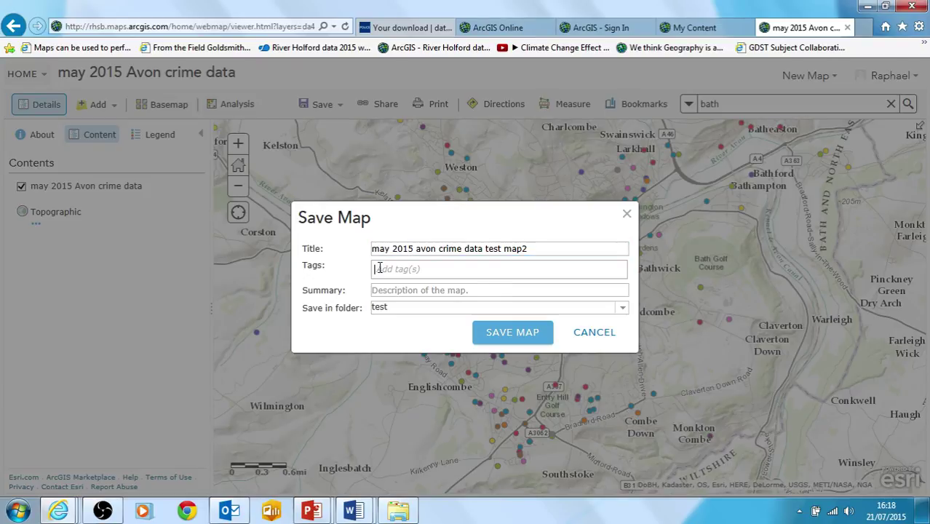
type("test")
left_click(449, 289)
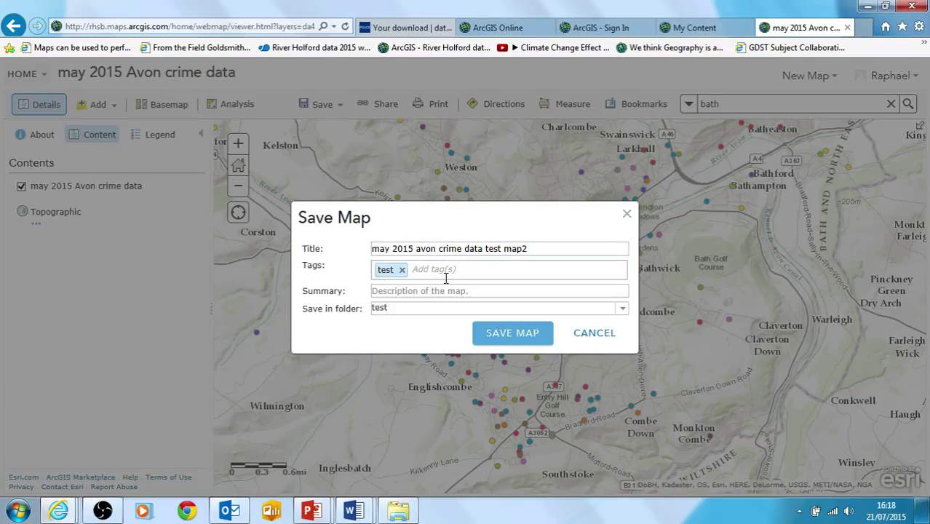
type("crime data")
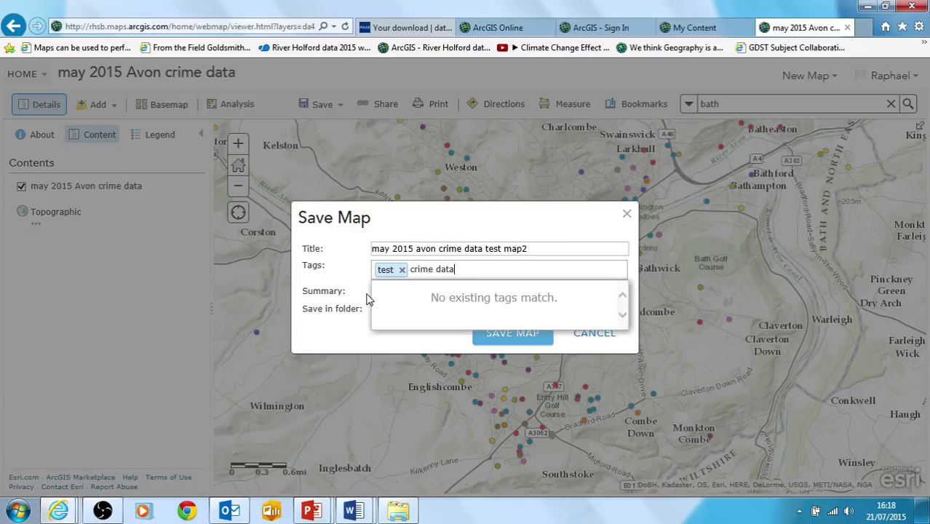
key("Return")
left_click(378, 293)
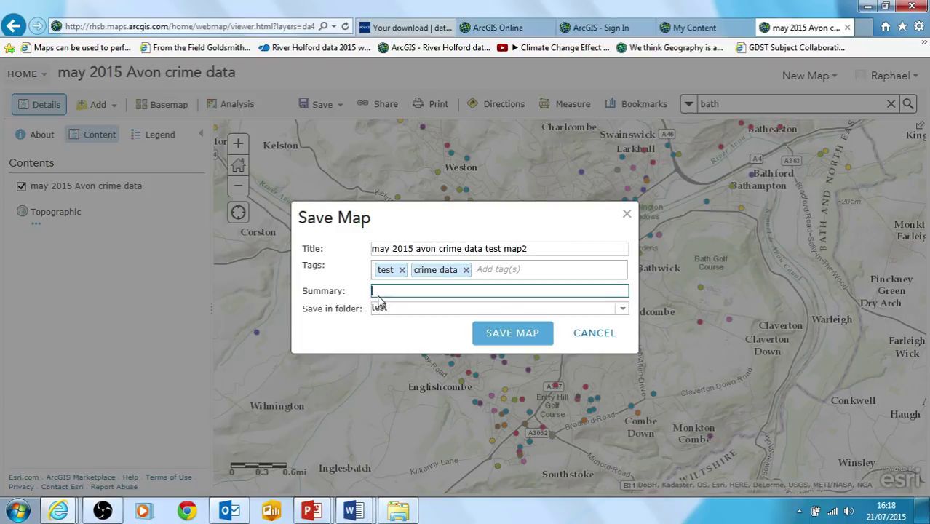
type("RGS file for test data")
left_click(507, 336)
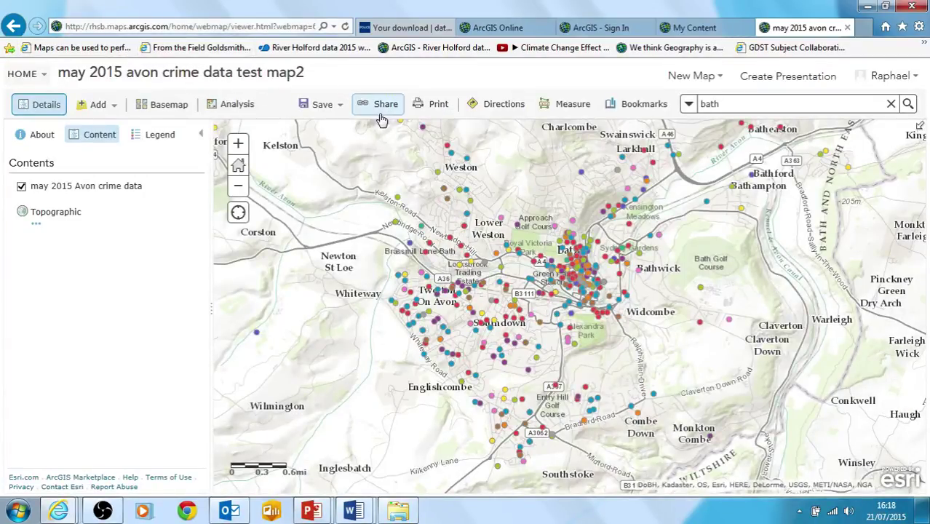
- Share the saved crime map with Everyone (public) and confirm with Done
left_click(377, 112)
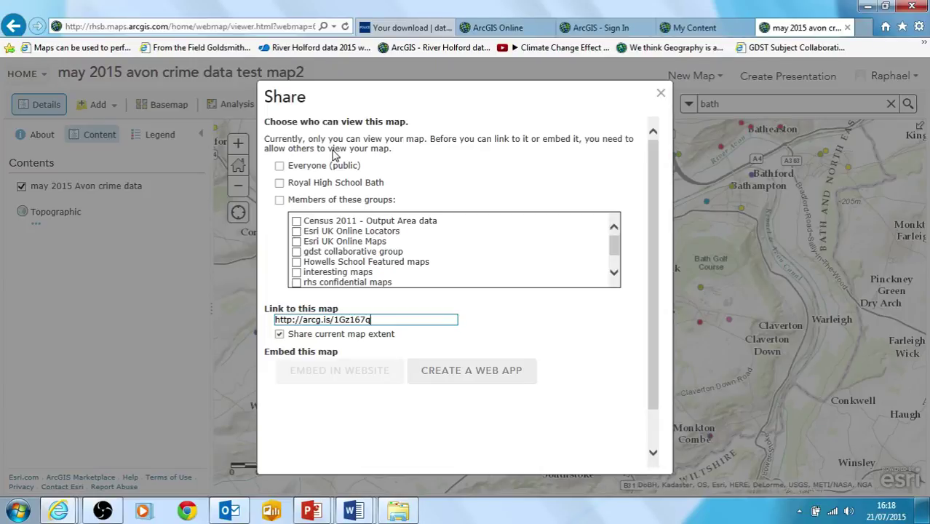
left_click(280, 166)
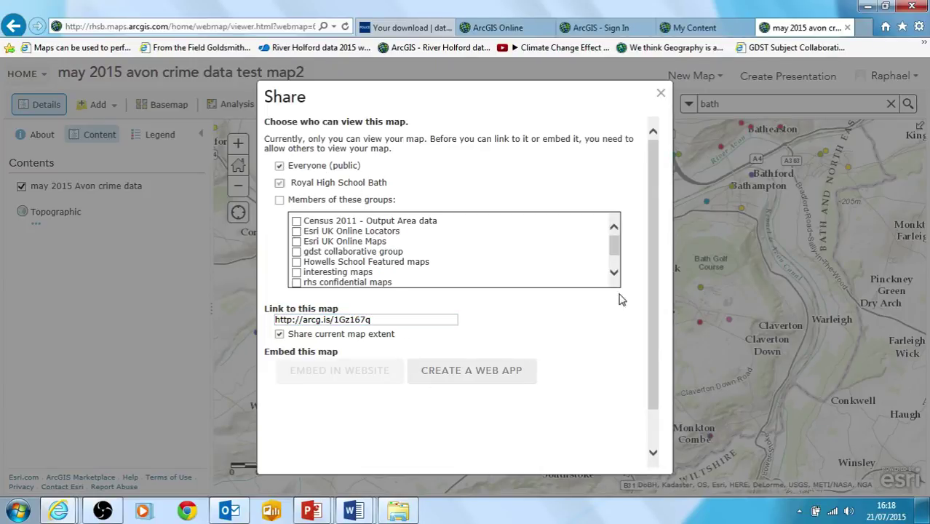
left_click_drag(654, 227, 659, 267)
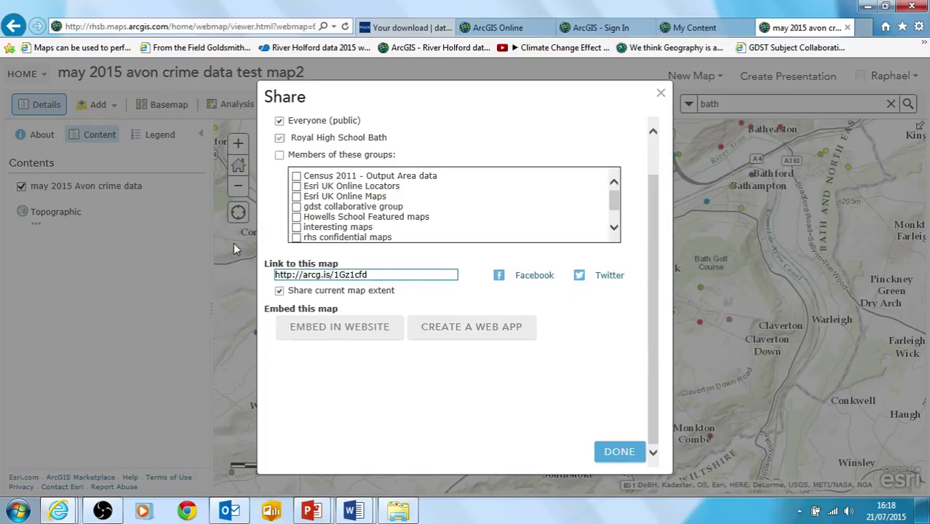
left_click(618, 454)
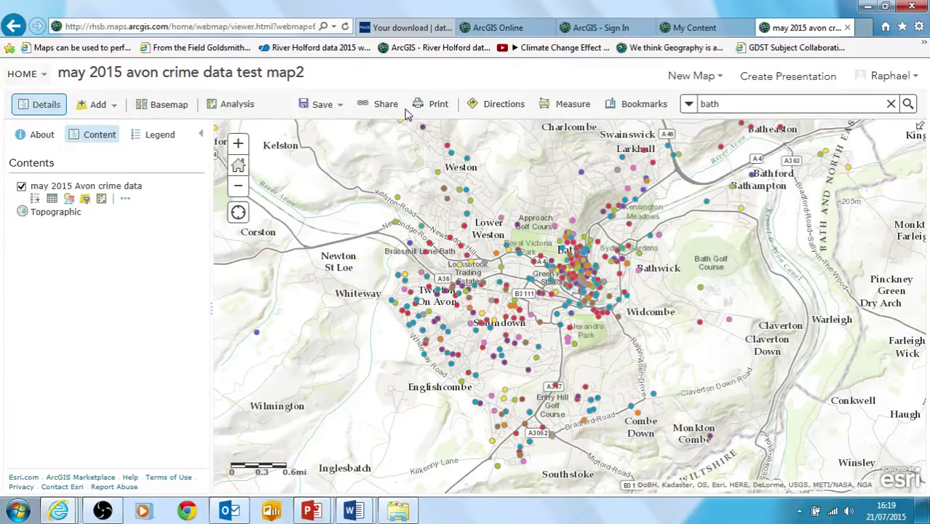
- Preview the Light Gray Canvas and Imagery with Labels basemaps
left_click(168, 109)
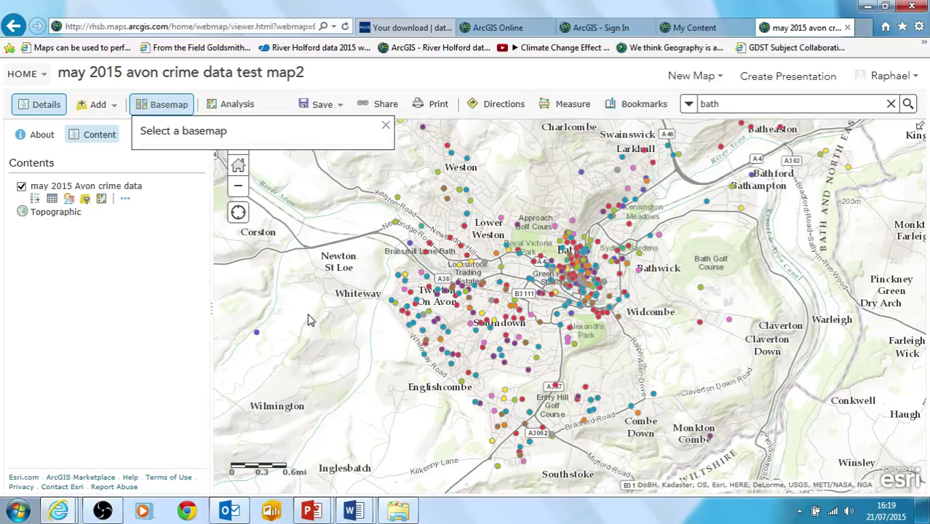
key("Escape")
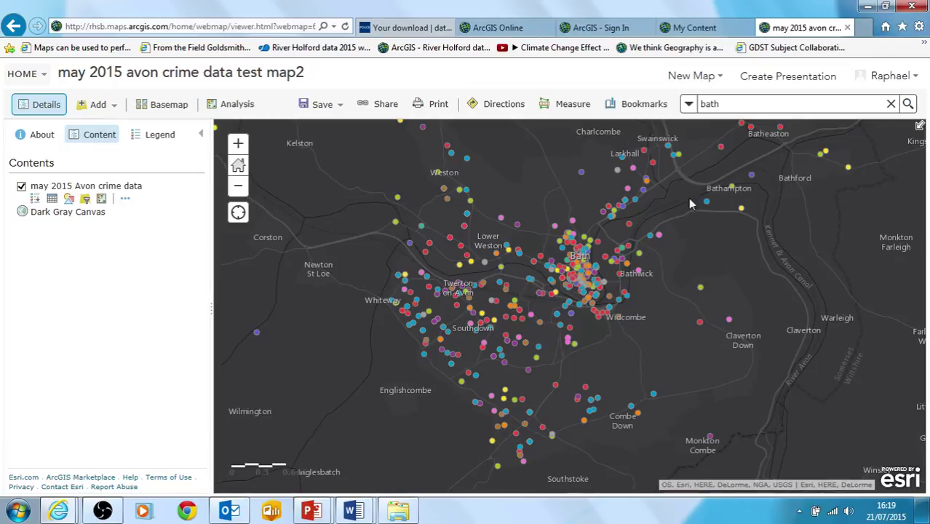
left_click(158, 113)
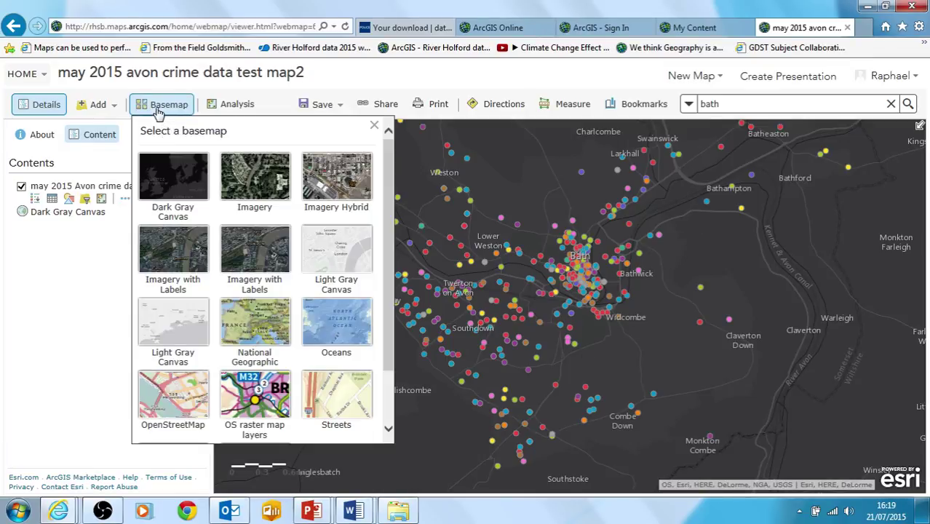
left_click(328, 247)
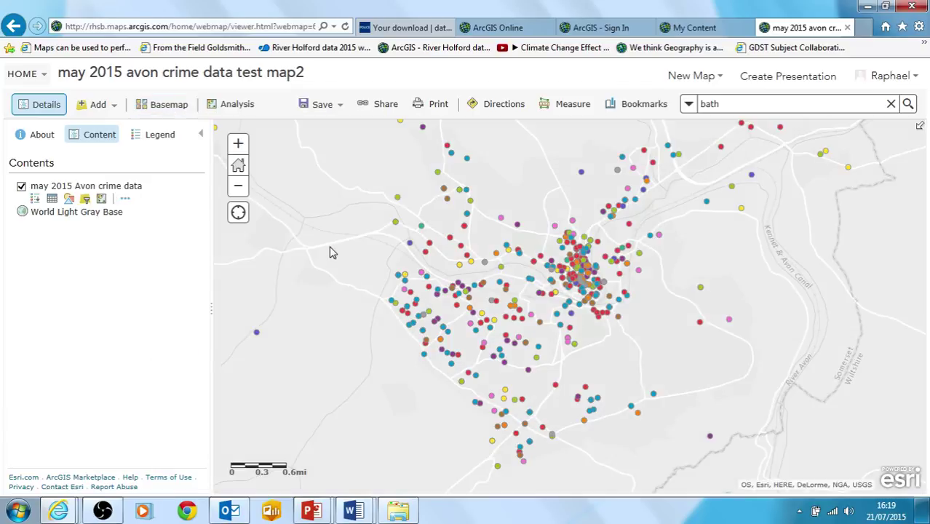
left_click(157, 107)
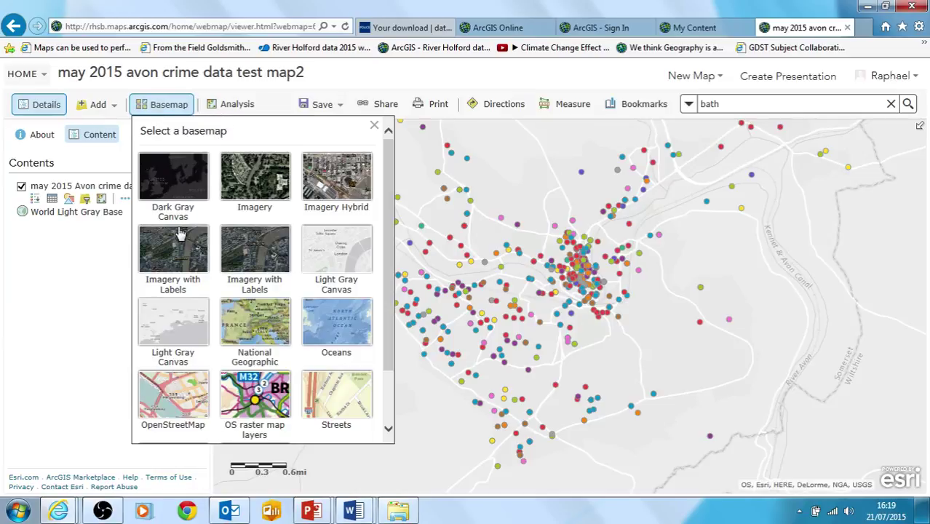
left_click(181, 251)
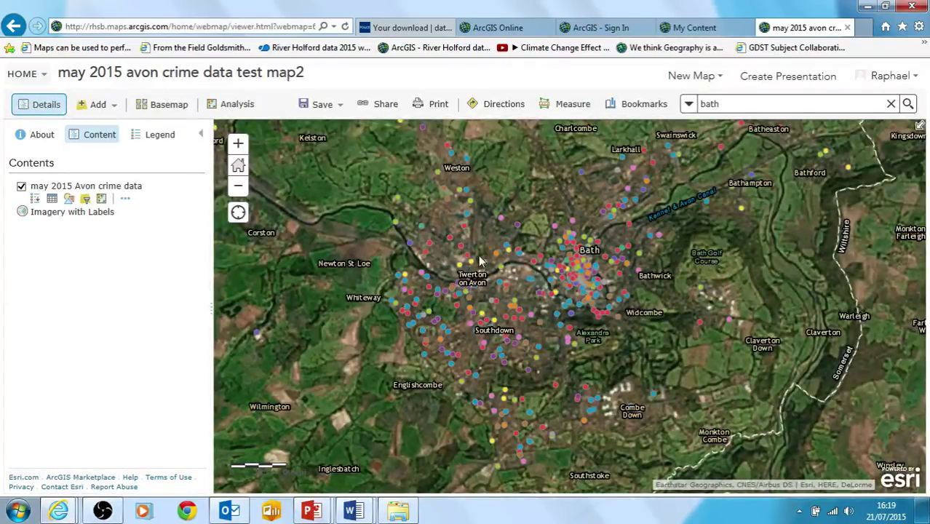
- Try Imagery Hybrid, then set the basemap back to Topographic
left_click(162, 109)
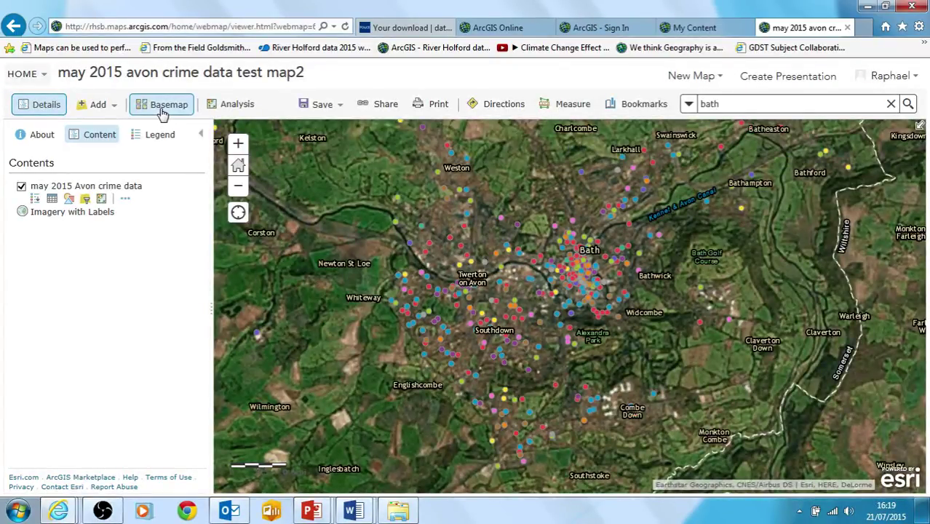
left_click(331, 189)
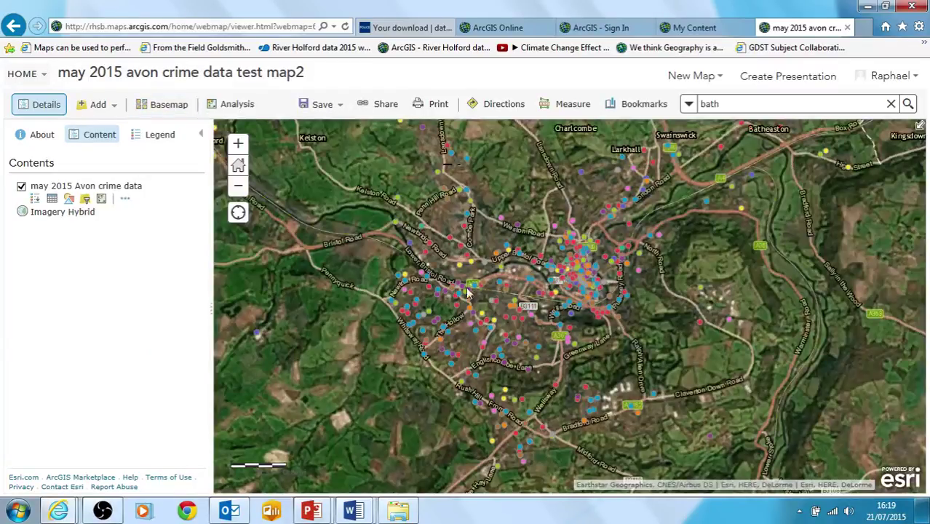
left_click(168, 106)
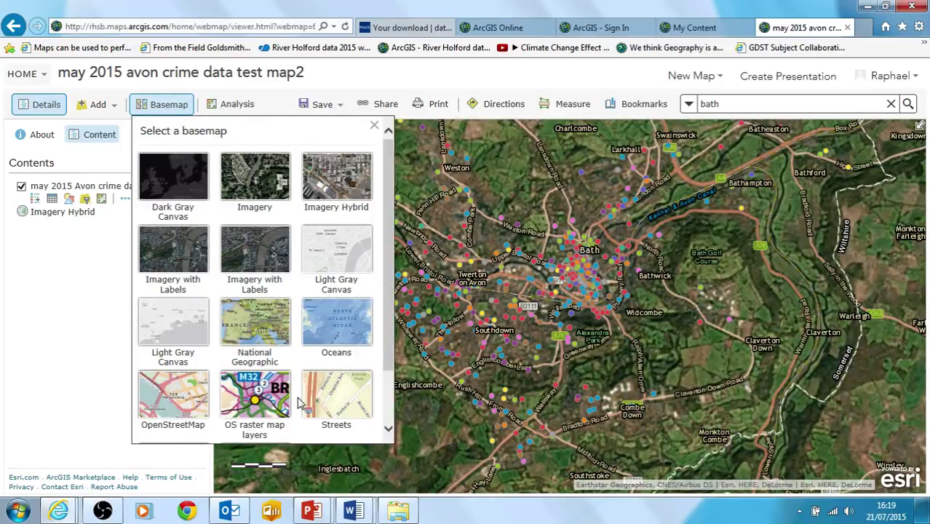
scroll(391, 351, "down", 2)
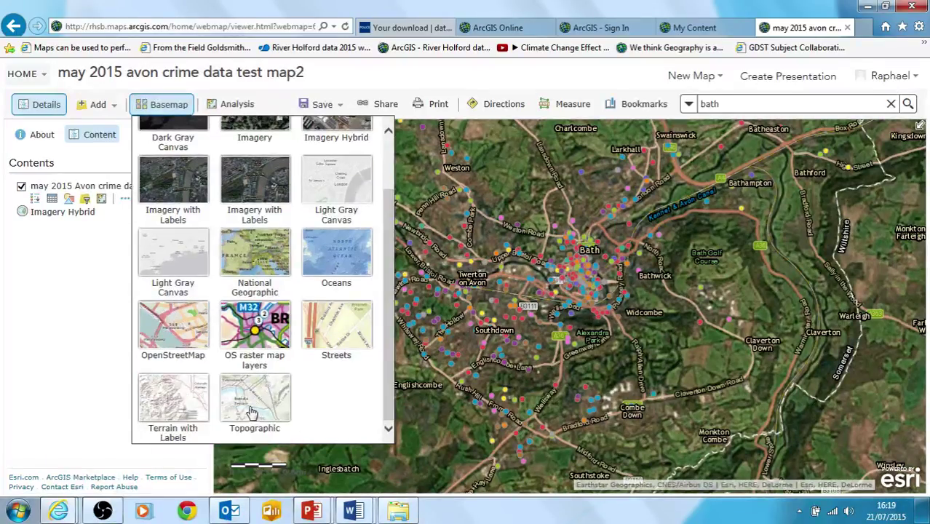
left_click(244, 397)
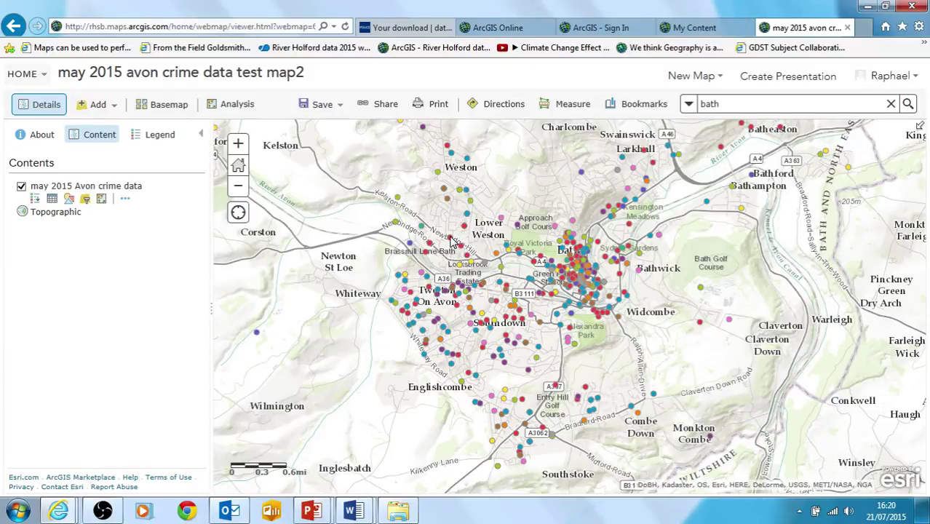
- Inspect a crime point's pop-up near Newbridge Hill showing Anti-social behaviour, then close it
left_click(451, 238)
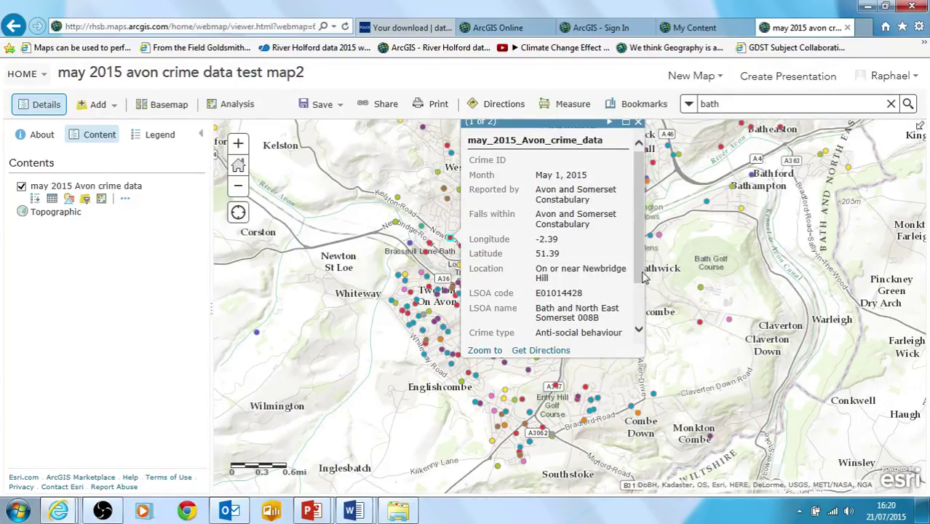
triple_click(545, 333)
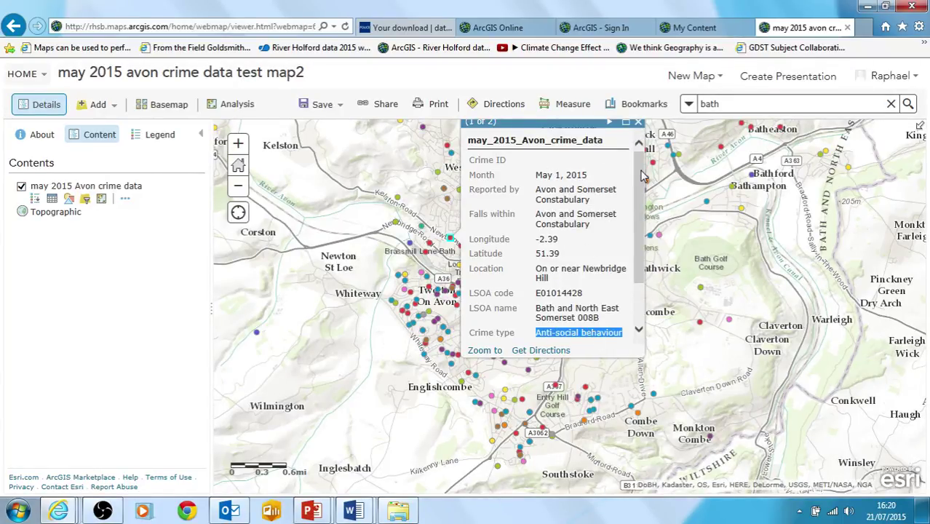
left_click(639, 124)
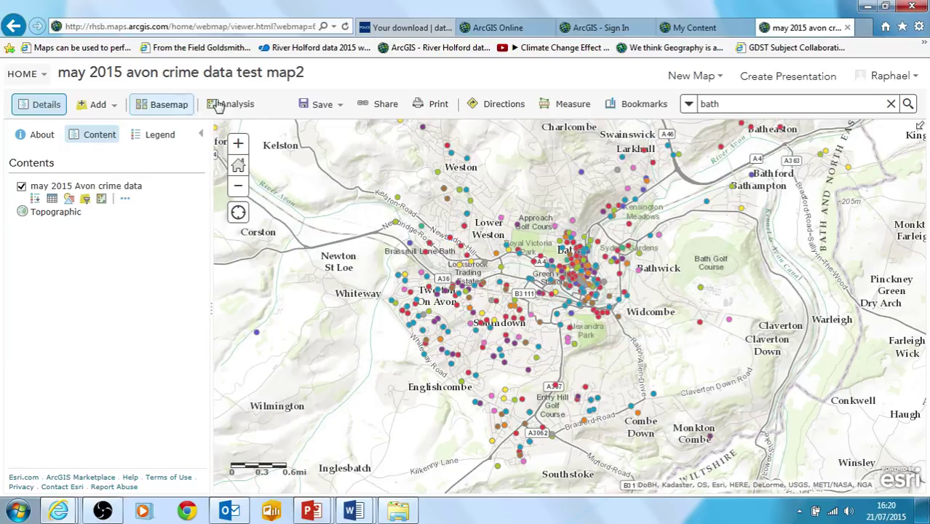
- Display the crime category legend beneath the may 2015 Avon crime data layer
left_click(98, 105)
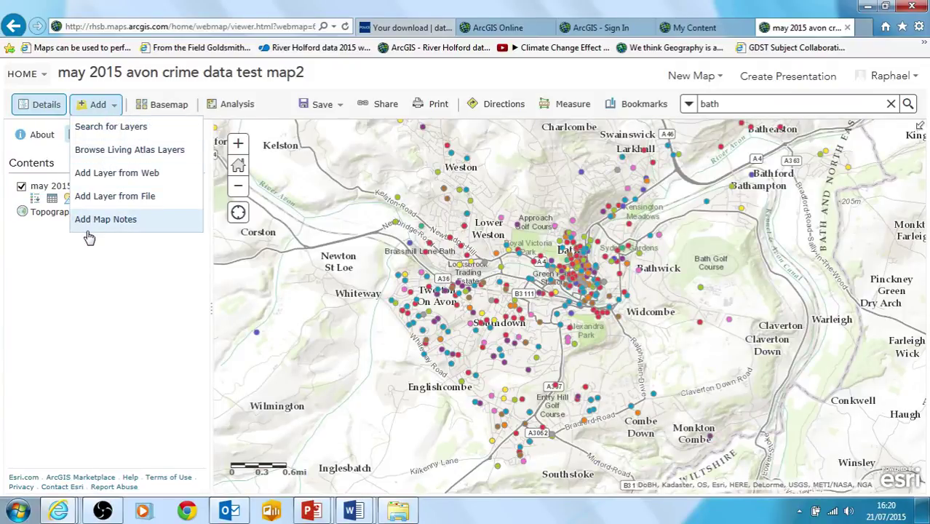
left_click(116, 294)
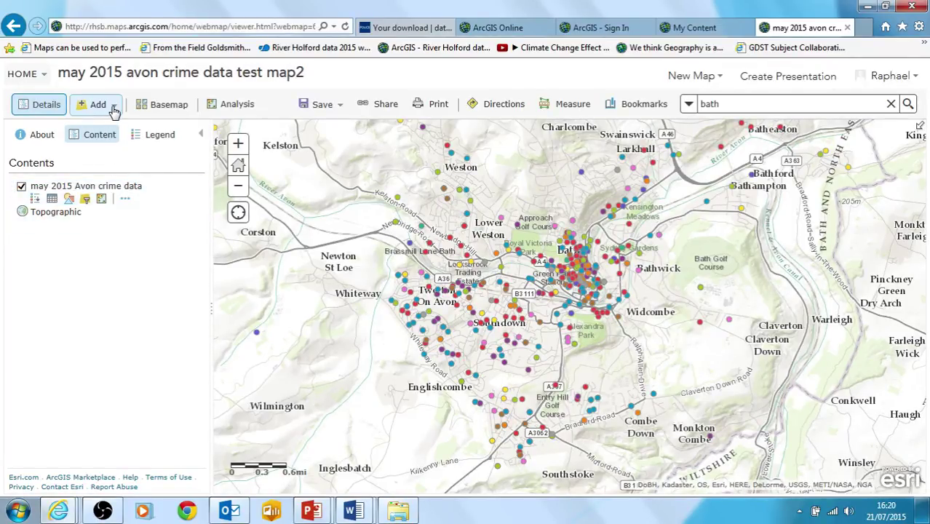
left_click(36, 199)
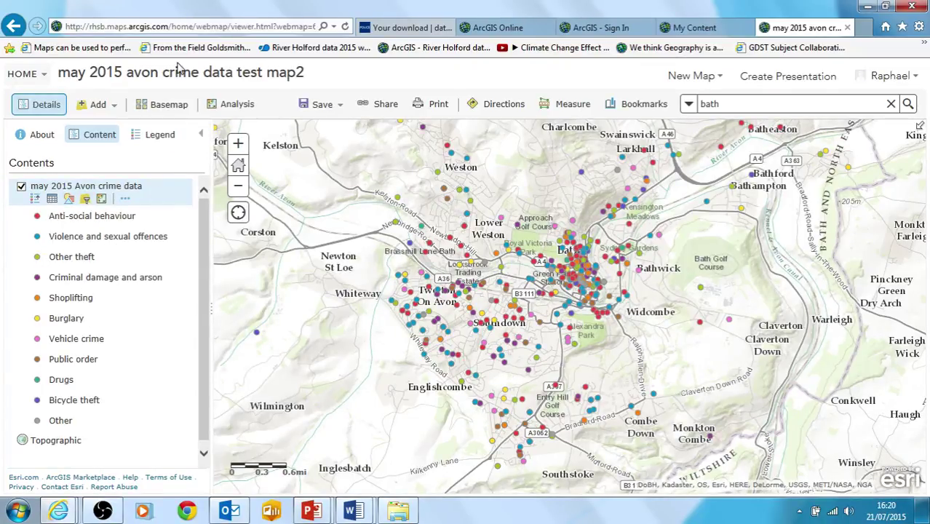
- Glance at the Legend tab, collapse the layer legend, and open the crime layer's attribute table
left_click(148, 138)
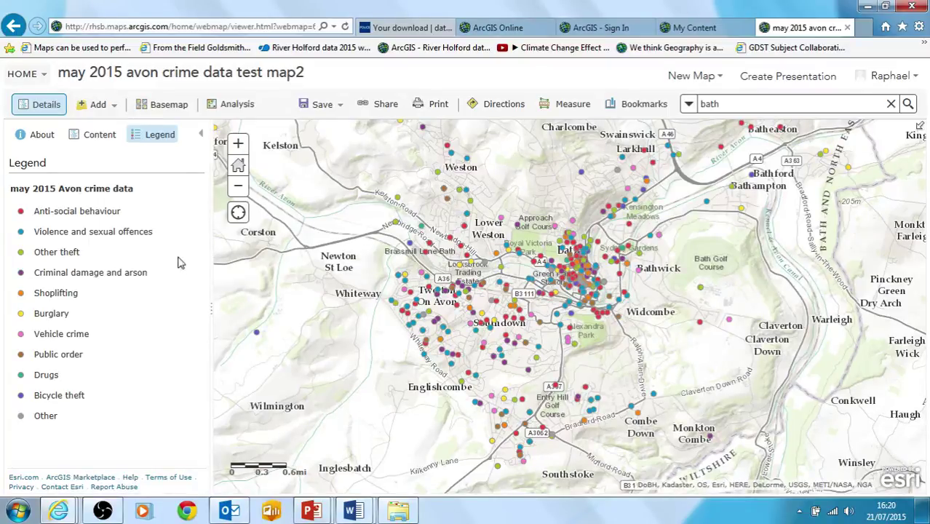
left_click(85, 138)
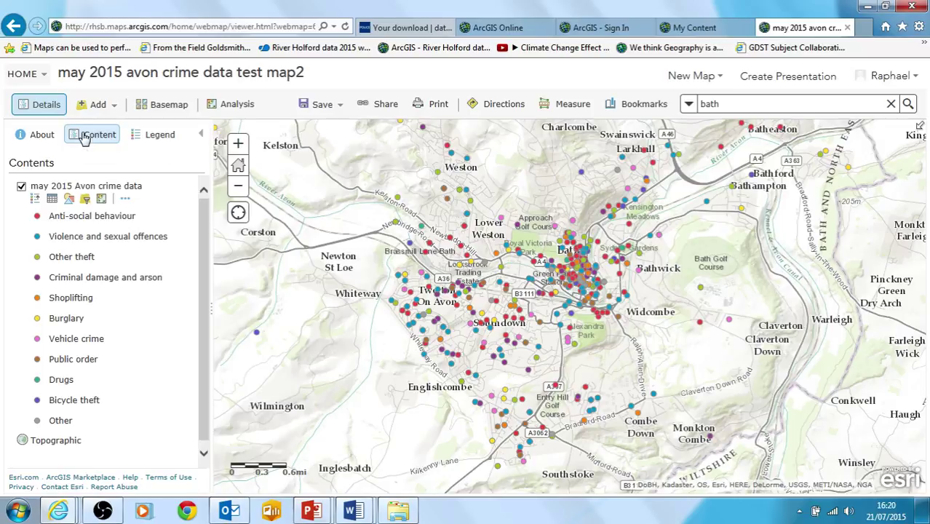
left_click(38, 200)
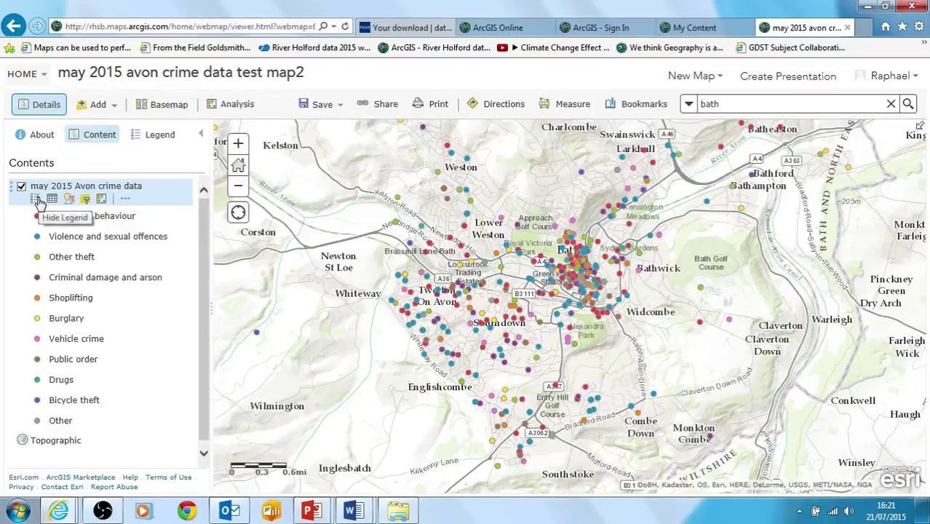
left_click(37, 201)
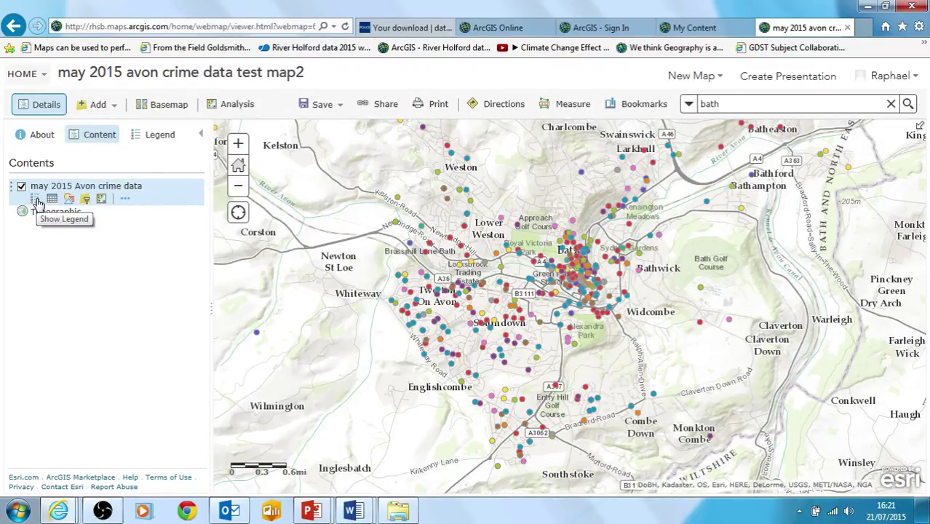
left_click(53, 198)
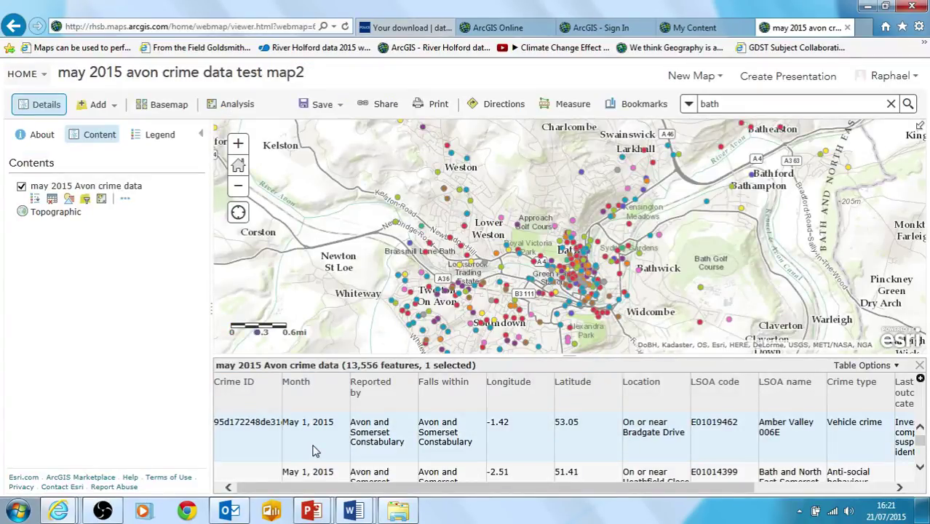
- Select a crime record in the table, then hide the attribute table
left_click(427, 472)
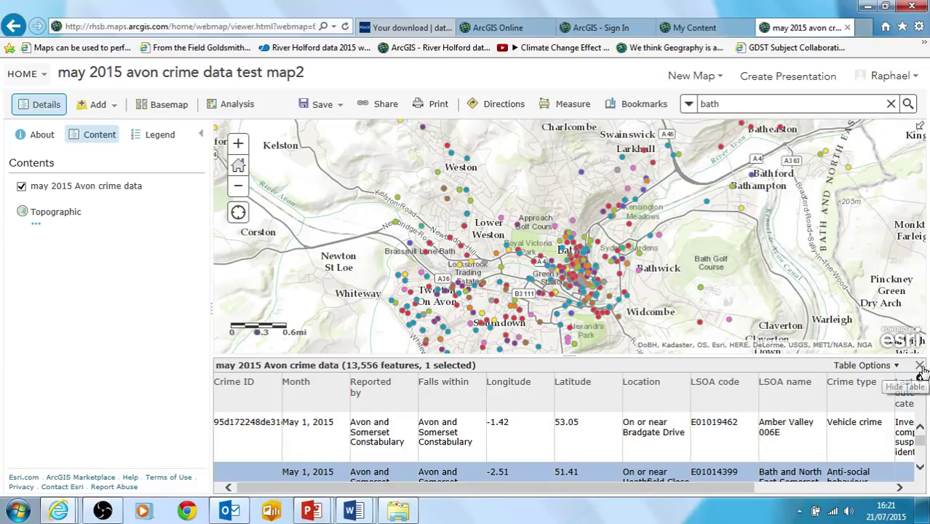
left_click(920, 365)
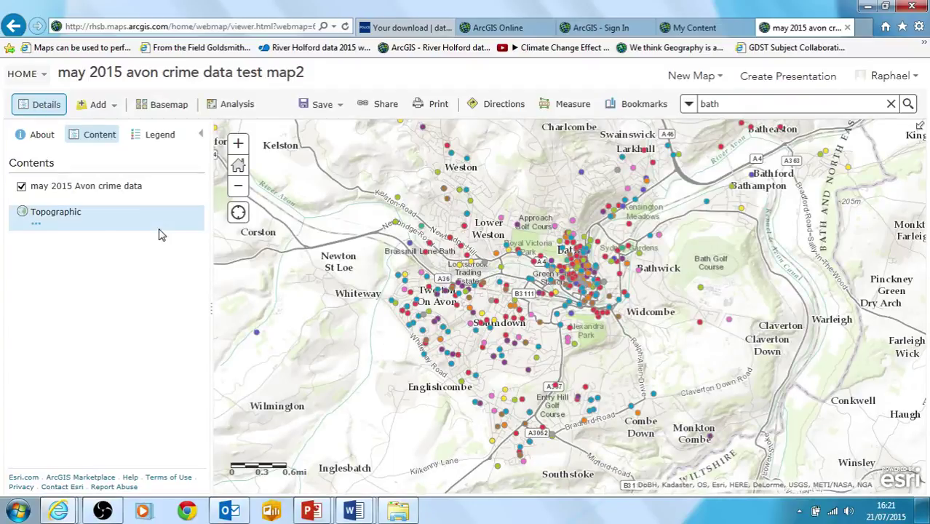
- Set the crime layer's transparency to about 50% from its options menu
mouse_move(32, 197)
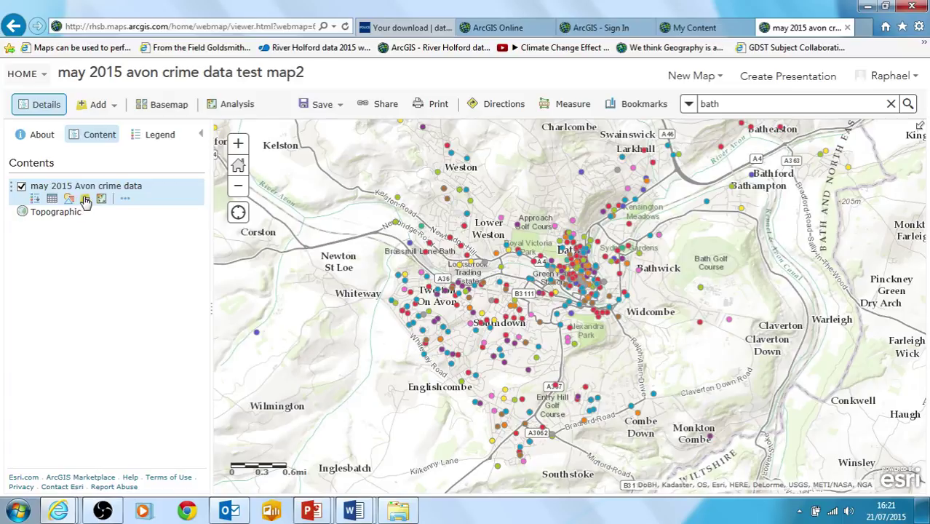
left_click(125, 200)
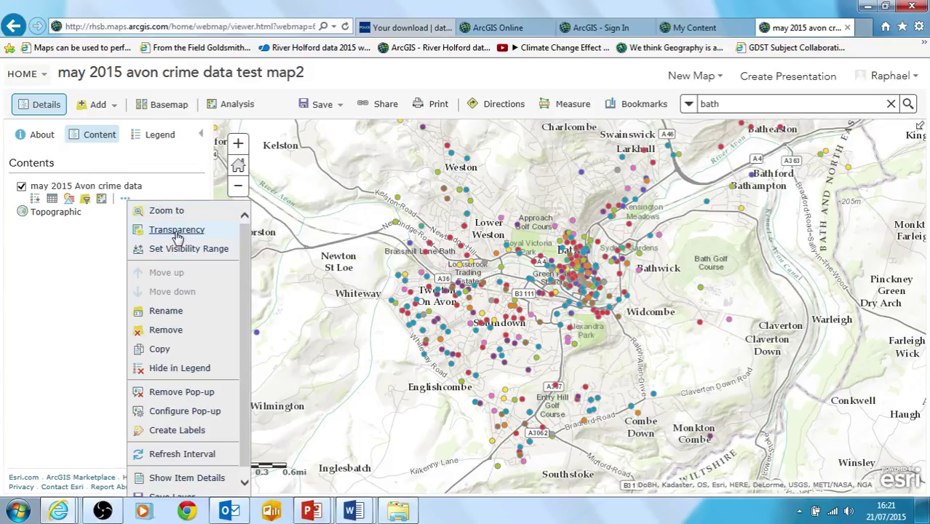
mouse_move(176, 237)
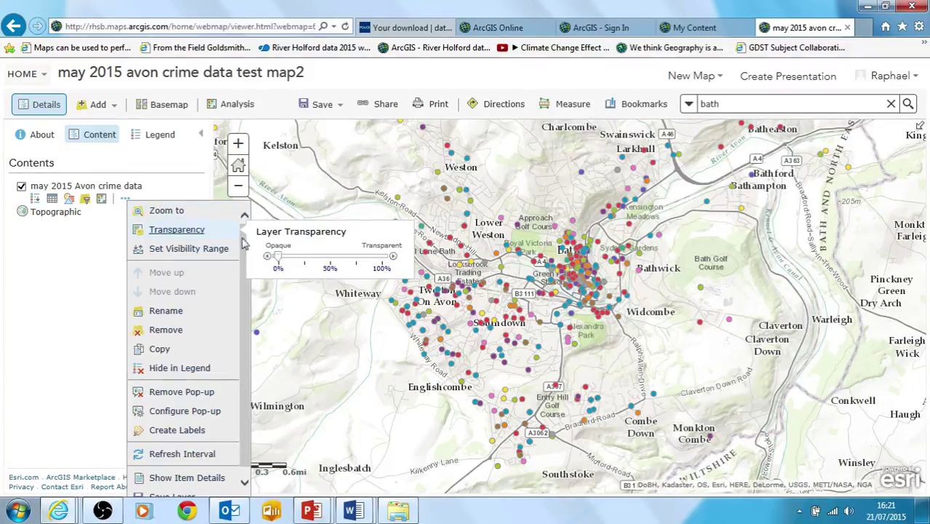
mouse_move(282, 264)
left_mouse_down()
mouse_move(381, 265)
mouse_move(267, 267)
left_mouse_up()
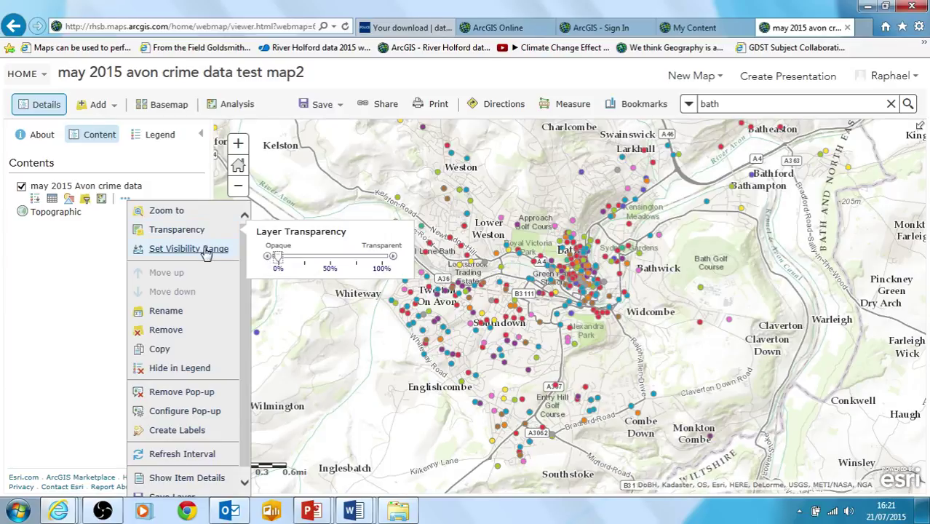
left_click(83, 262)
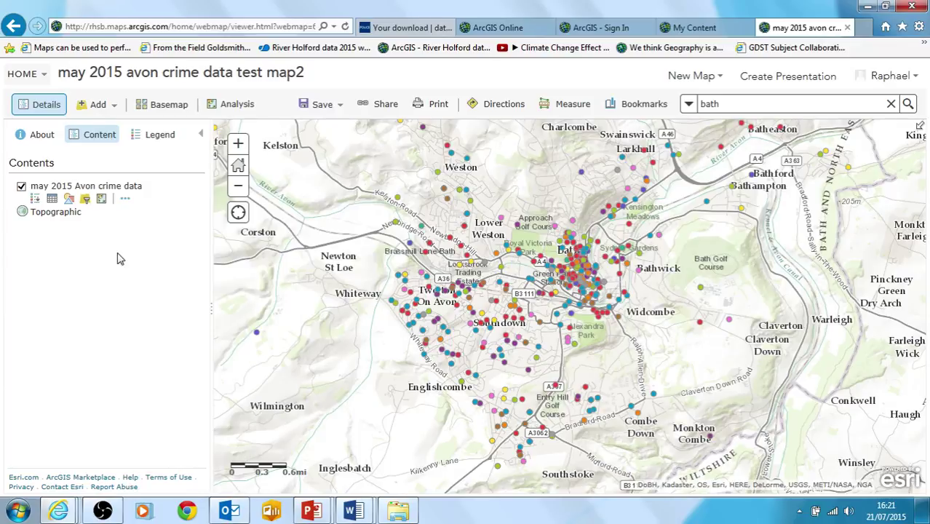
- Open the Configure Pop-up settings for the crime layer
left_click(125, 198)
mouse_move(231, 251)
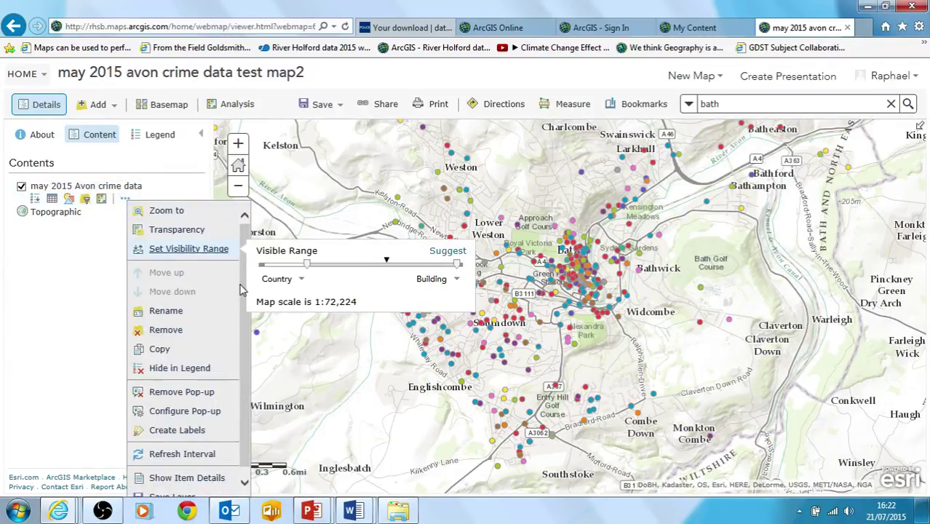
scroll(246, 352, "down", 1)
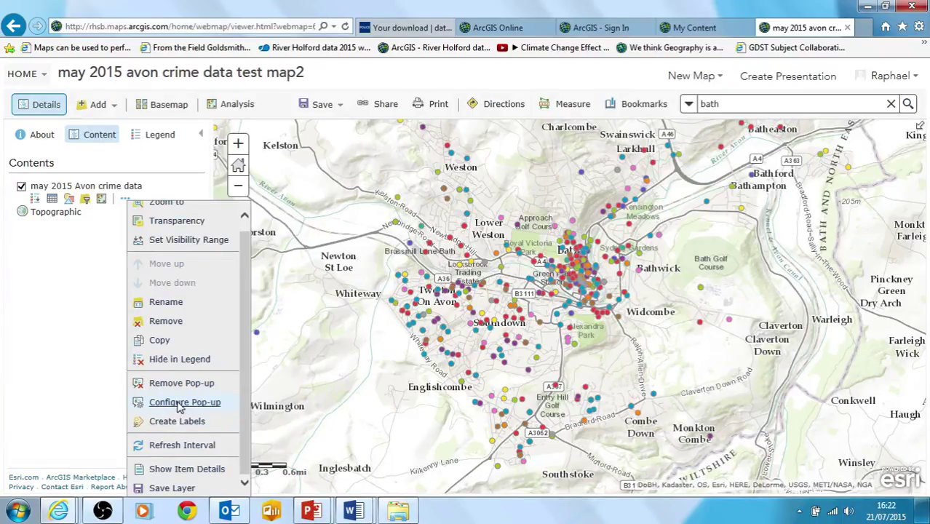
left_click(180, 405)
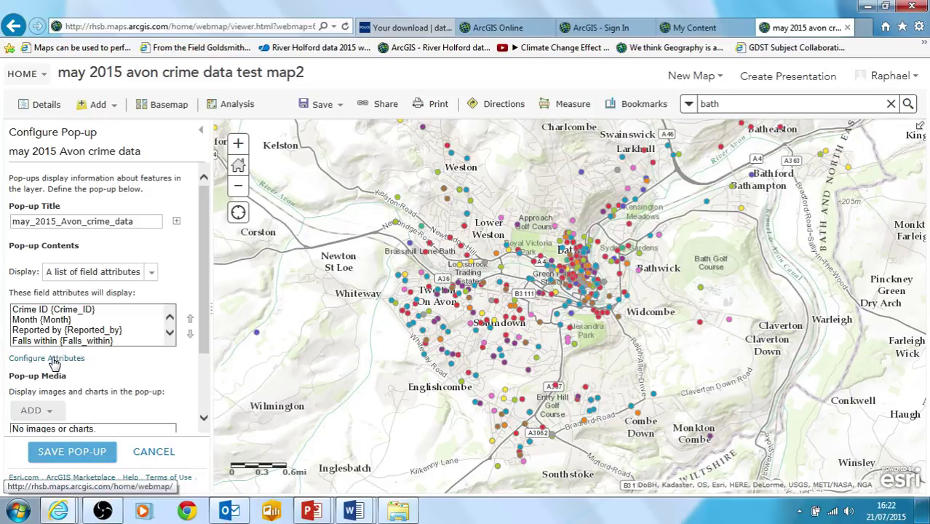
- In Configure Attributes keep only Month, Falls within and Crime type, then save the pop-up
left_click(53, 358)
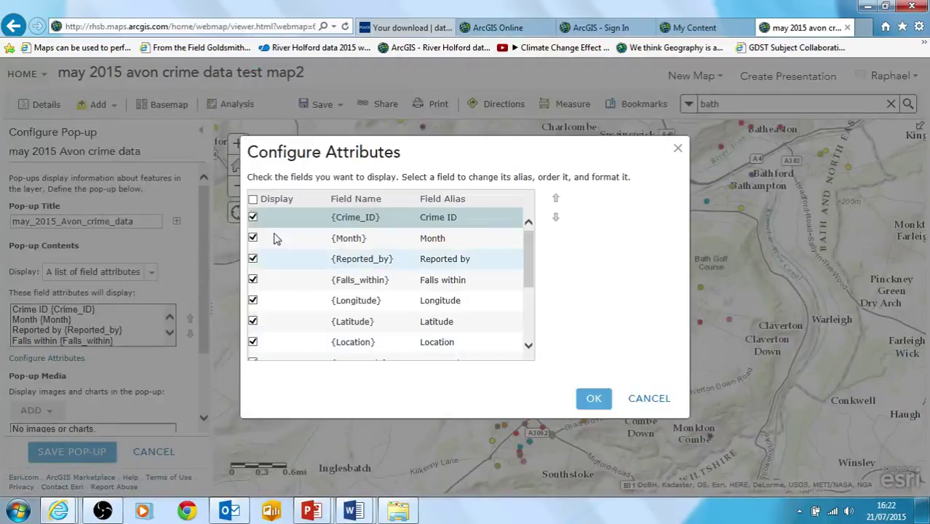
left_click(252, 199)
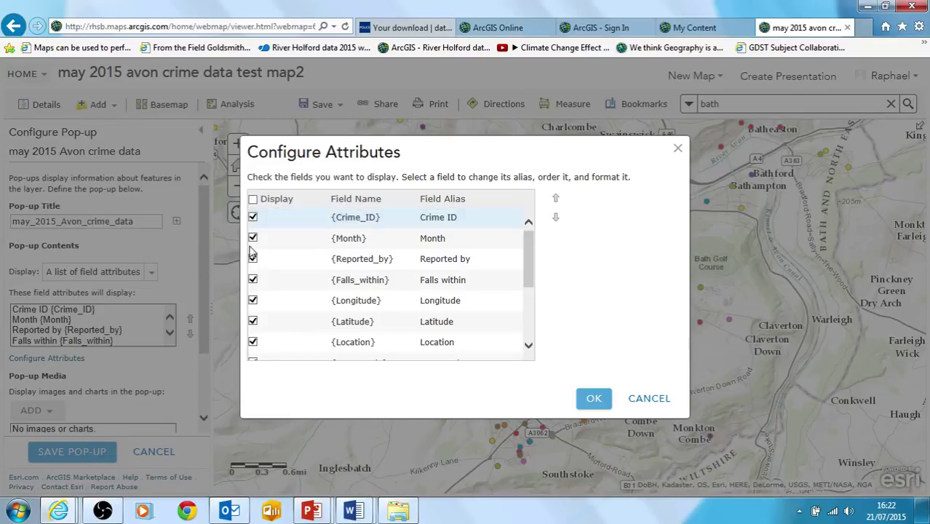
left_click(252, 199)
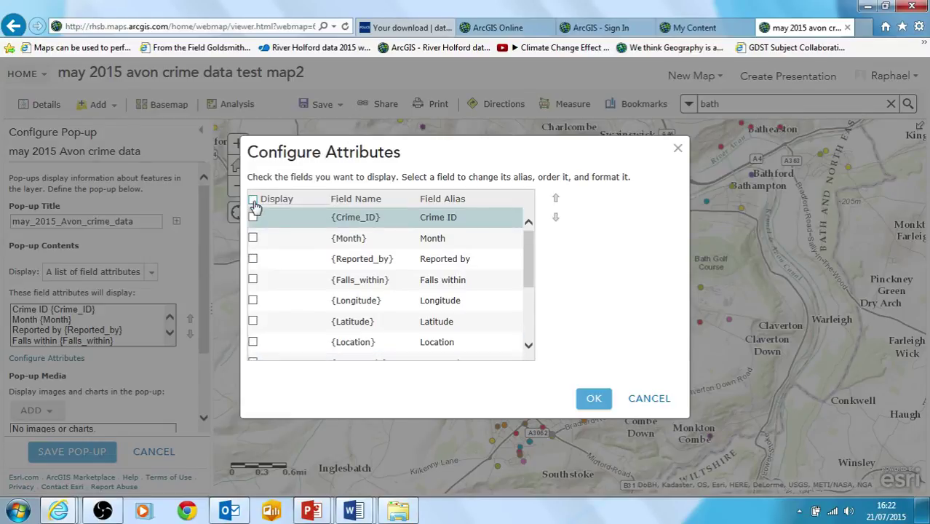
left_click(252, 199)
left_click(252, 199)
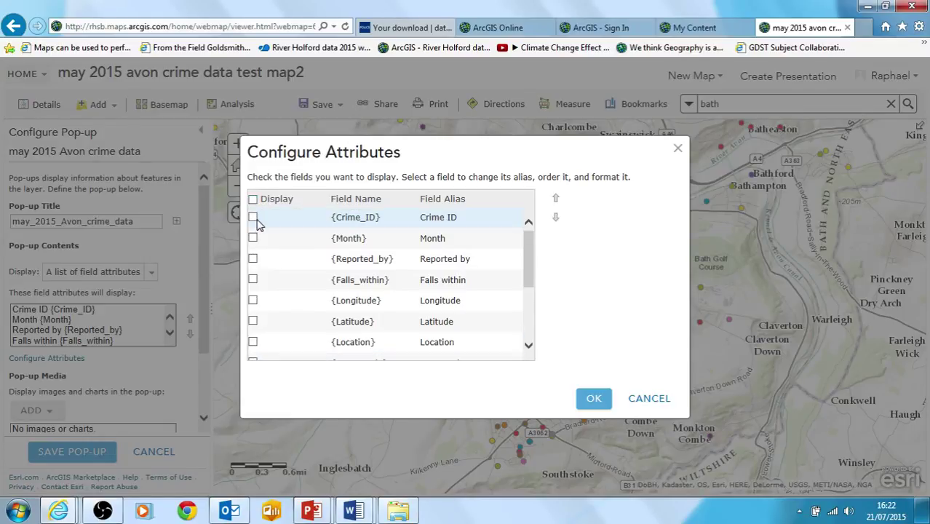
left_click(252, 223)
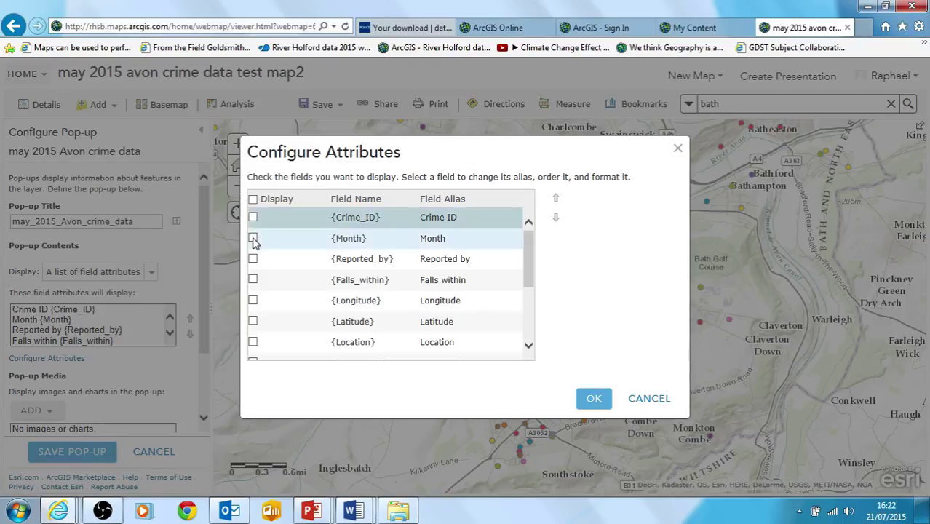
left_click(253, 238)
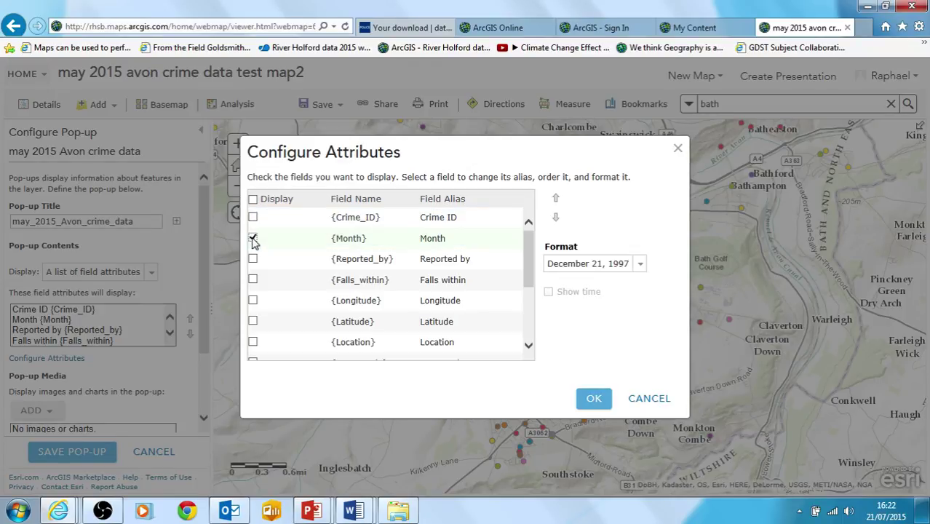
left_click(253, 280)
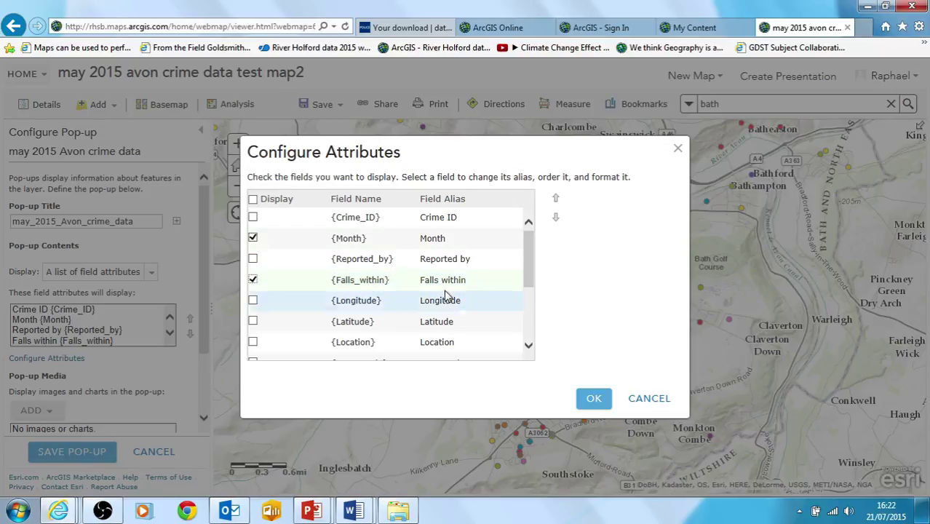
left_click_drag(527, 266, 521, 320)
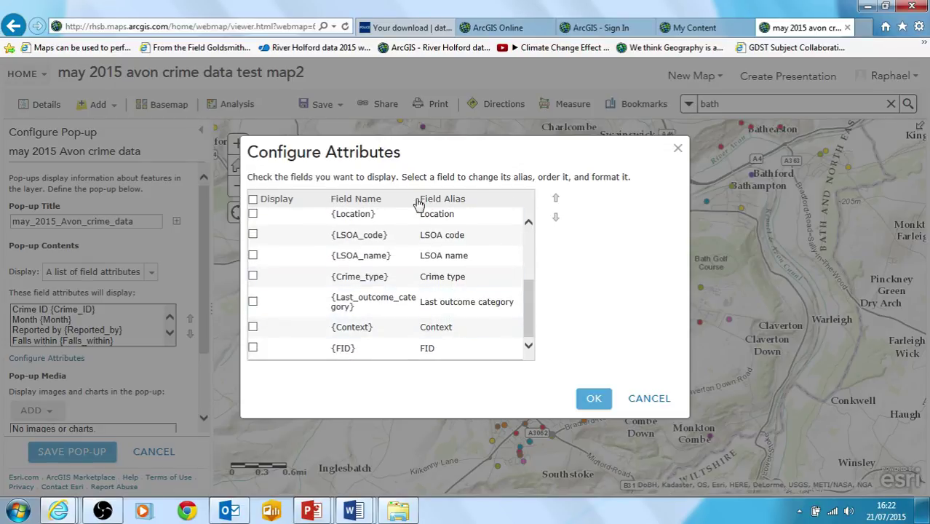
left_click(253, 277)
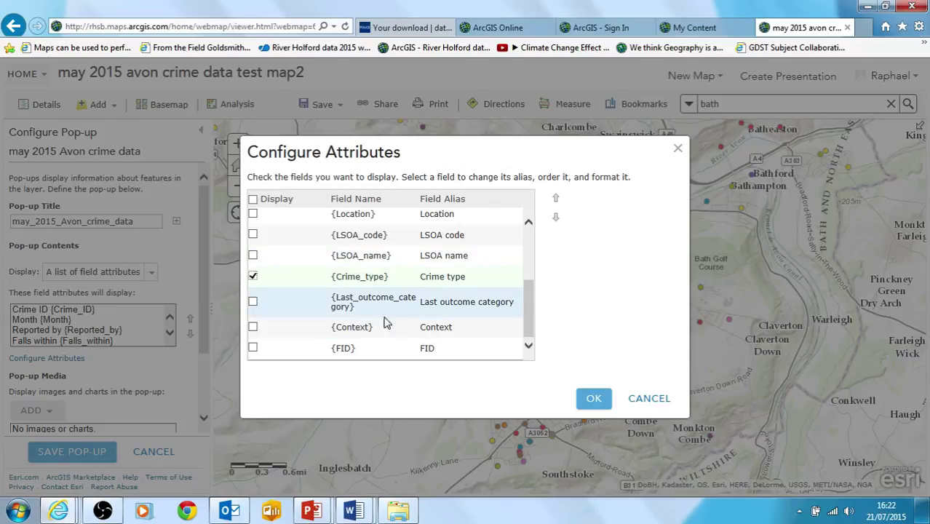
left_click(595, 400)
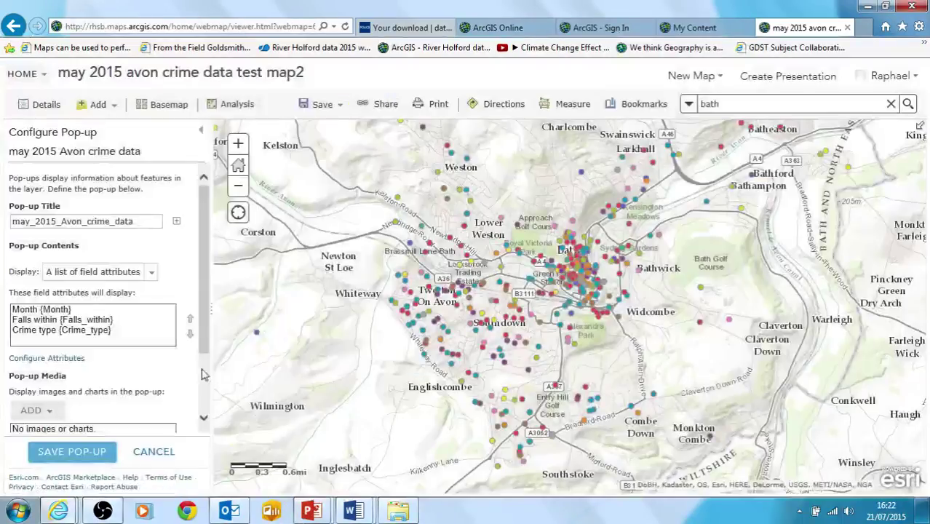
left_click(61, 454)
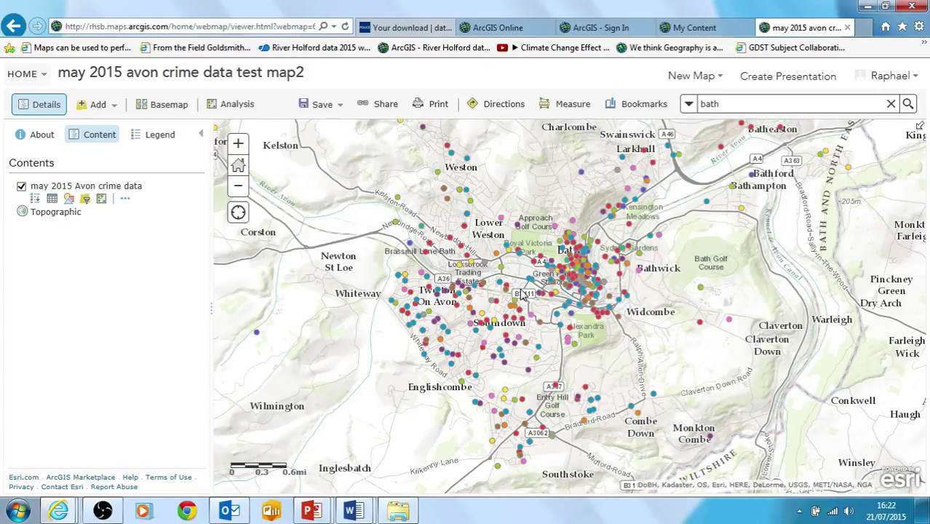
- Check a crime point's pop-up in central Bath to confirm the reduced fields
left_click(573, 269)
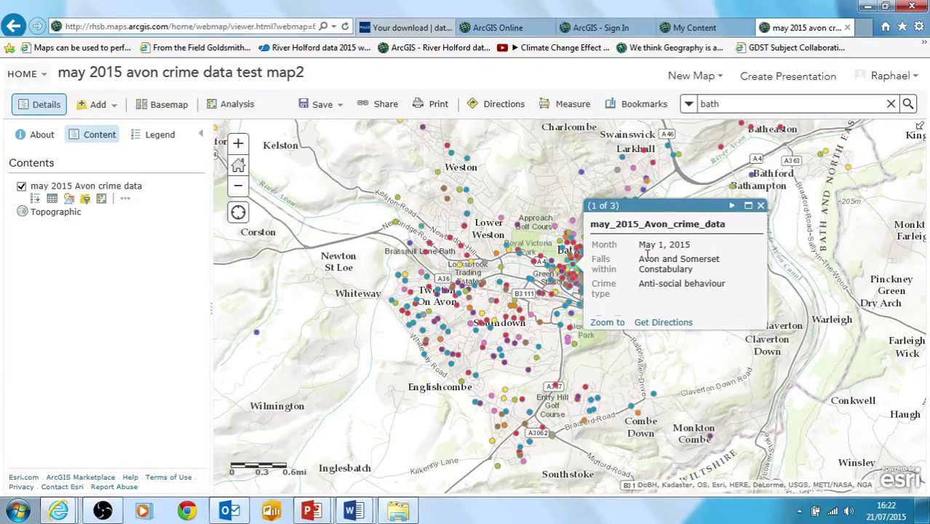
left_click(760, 208)
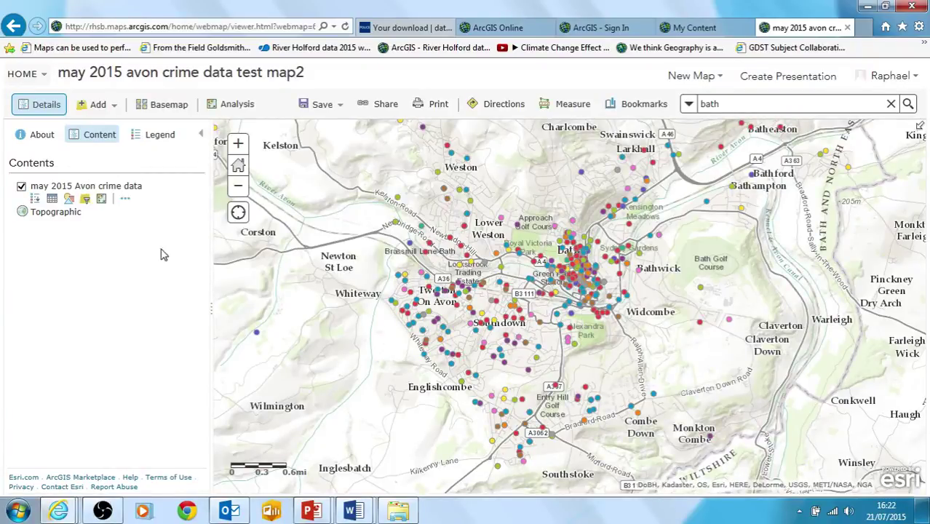
left_click(128, 201)
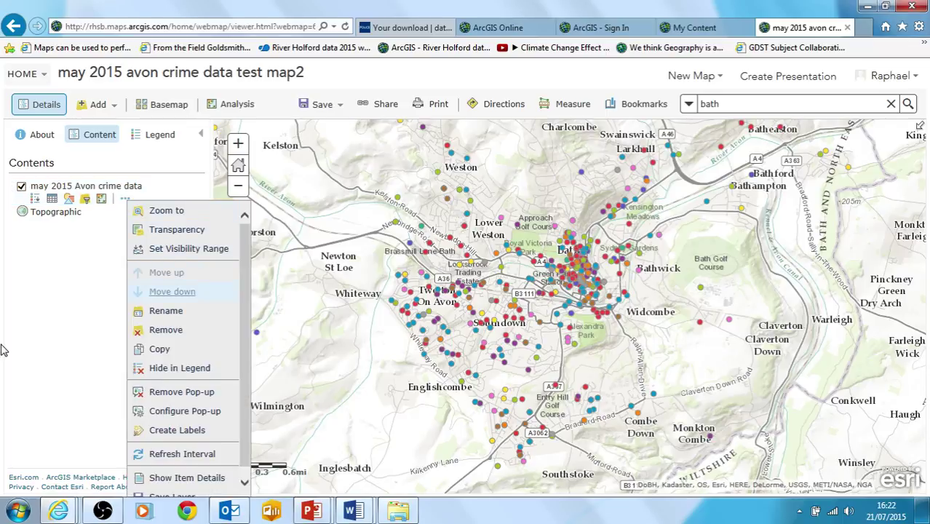
- Open the crime layer's filter and choose Crime type as the field to filter on
left_click(74, 328)
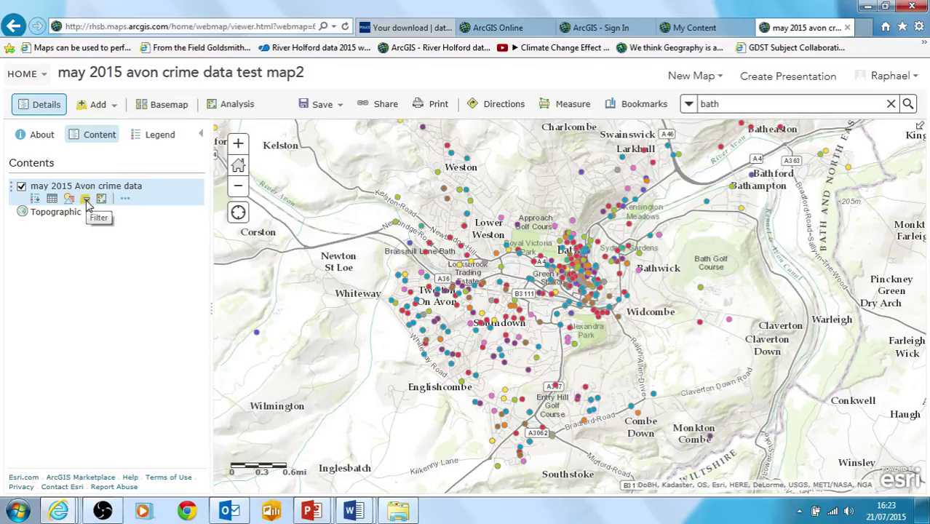
left_click(85, 200)
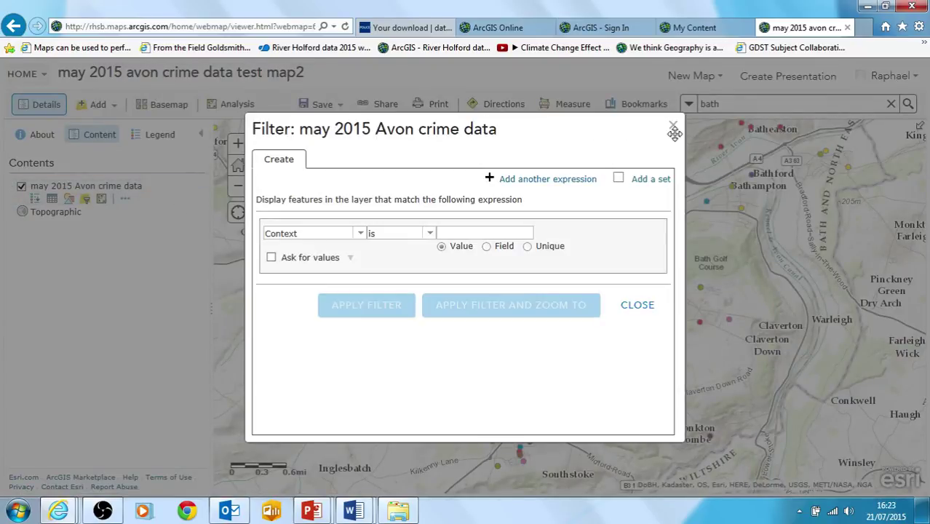
left_click_drag(608, 133, 485, 131)
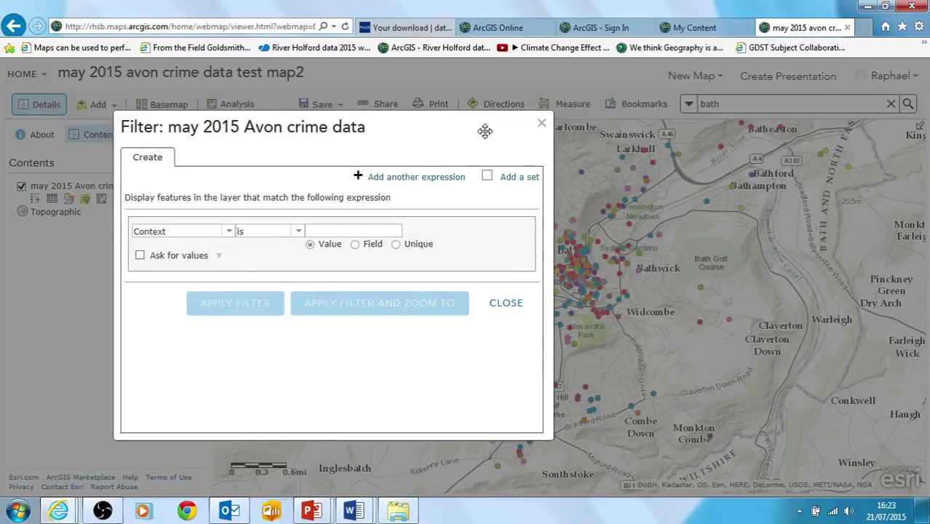
left_click(228, 233)
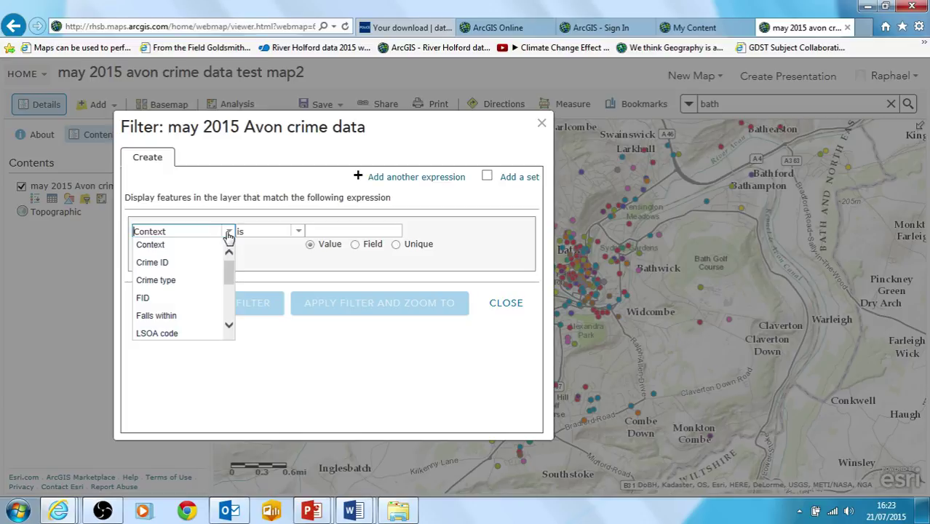
left_click(215, 282)
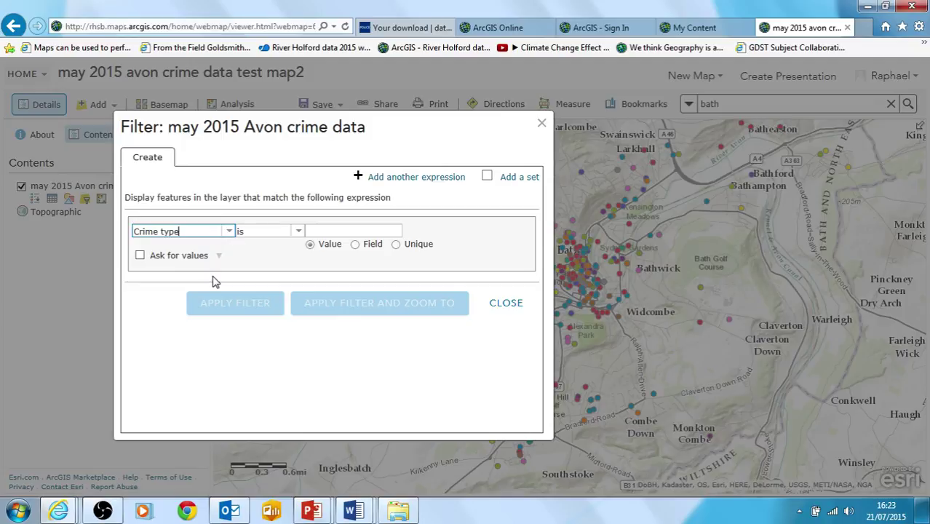
left_click(295, 236)
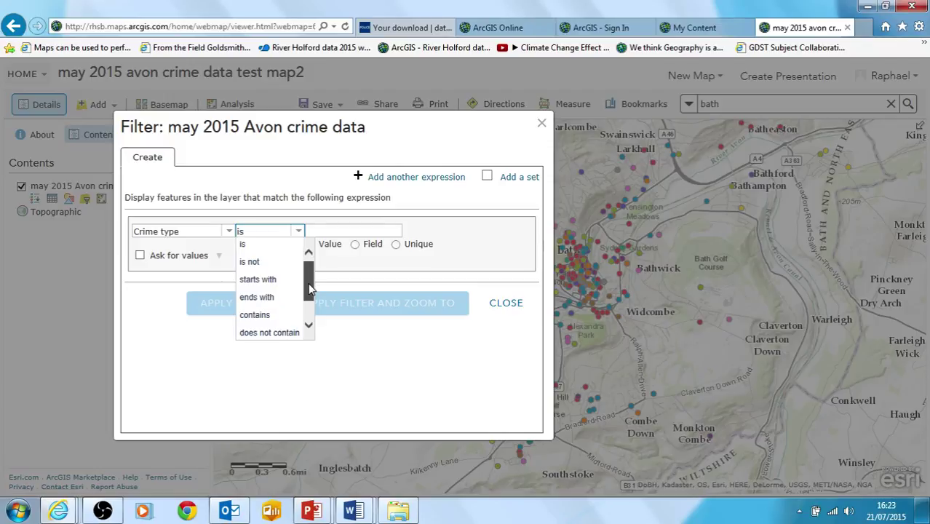
scroll(309, 289, "down", 1)
scroll(309, 289, "up", 1)
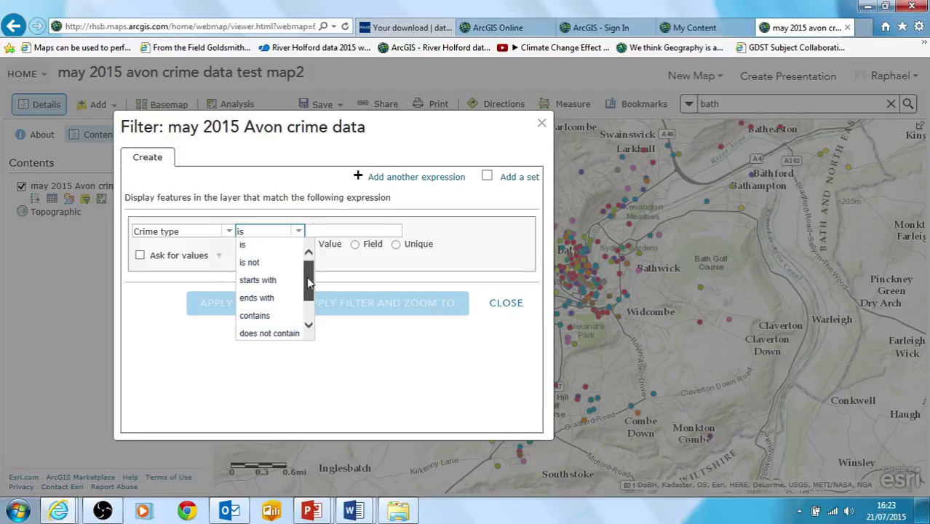
- Set the filter condition to Crime type 'starts with' and apply it to the map
left_click(228, 233)
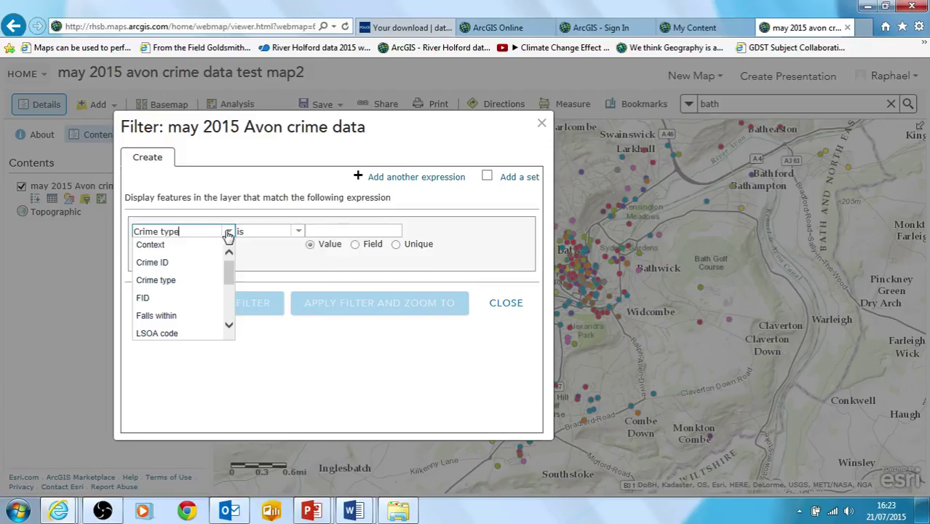
left_click(194, 287)
left_click(298, 233)
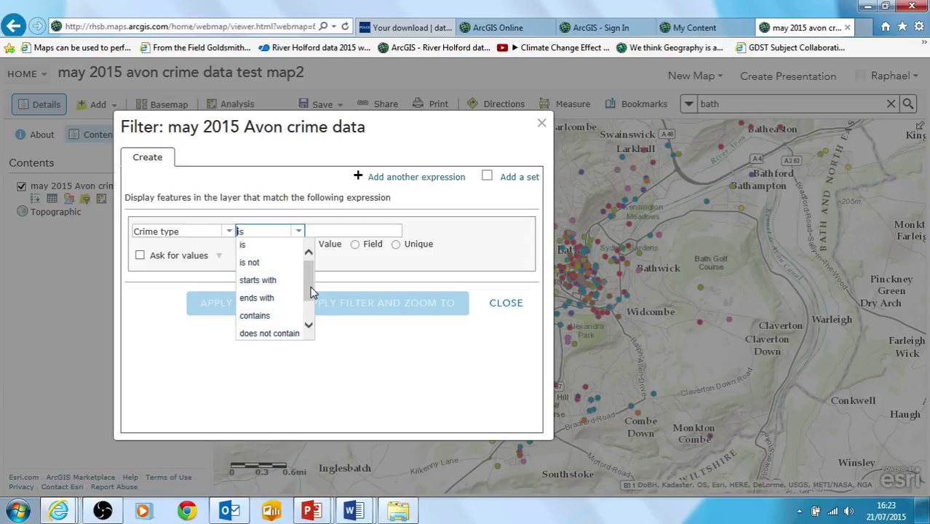
left_click(309, 324)
scroll(308, 305, "up", 2)
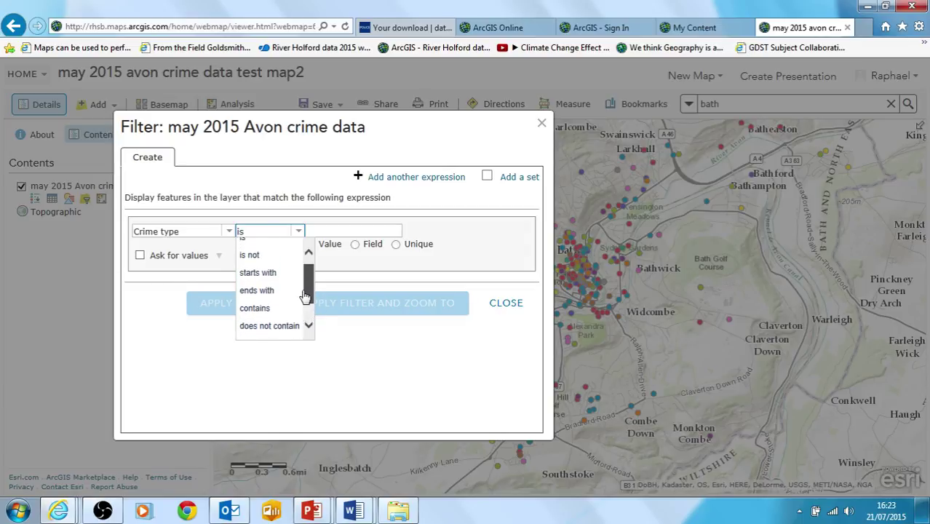
left_click(267, 279)
left_click(328, 230)
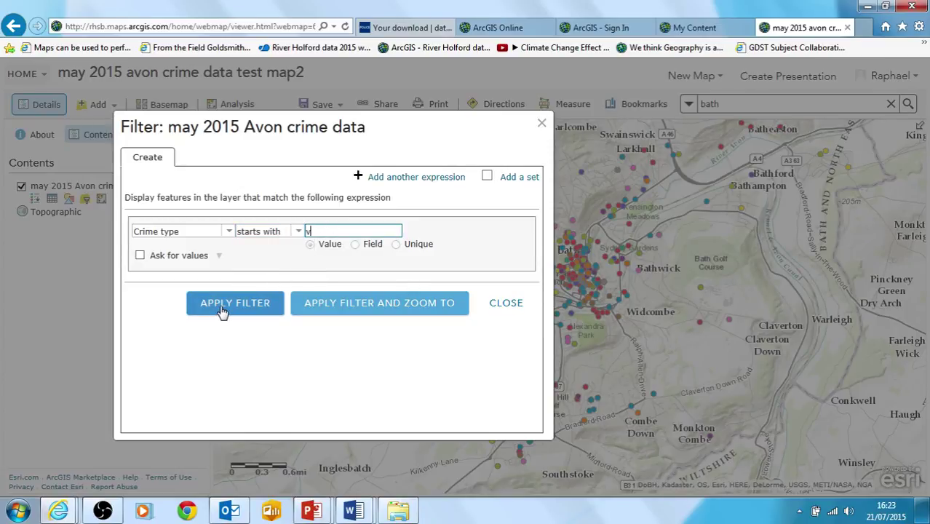
left_click(233, 302)
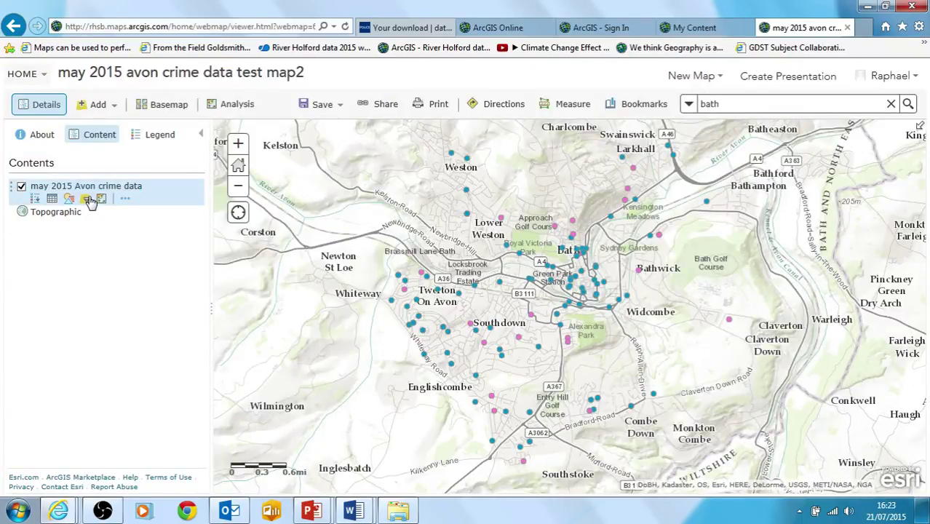
- Edit the filter value to 've' and reapply it so only vehicle crimes show
left_click(35, 198)
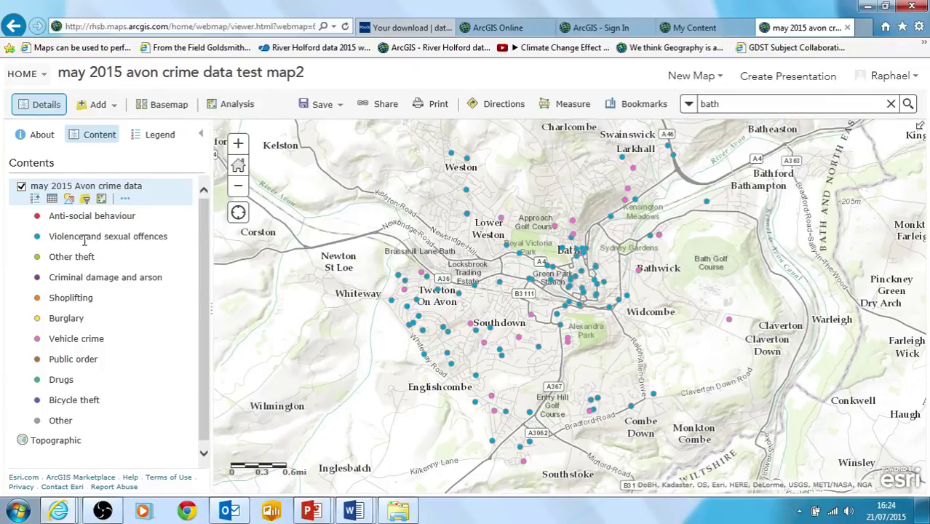
left_click(86, 199)
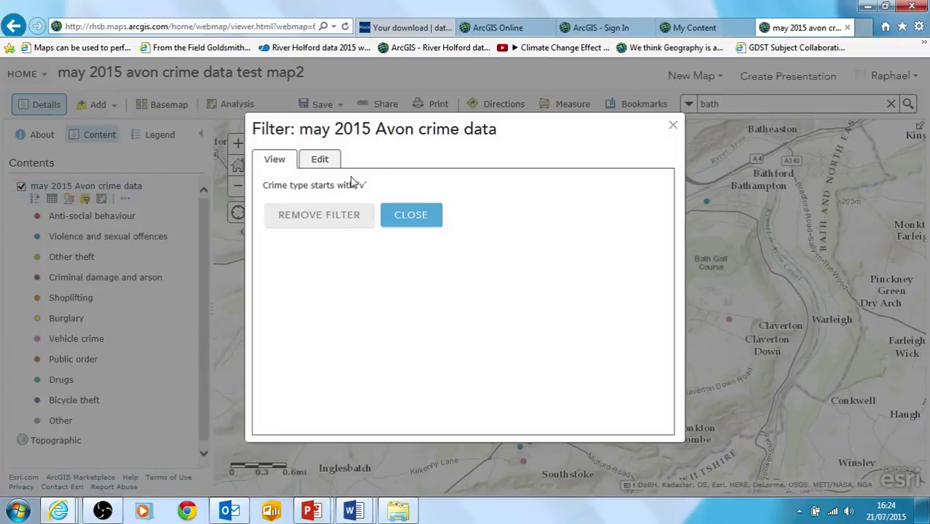
left_click(320, 160)
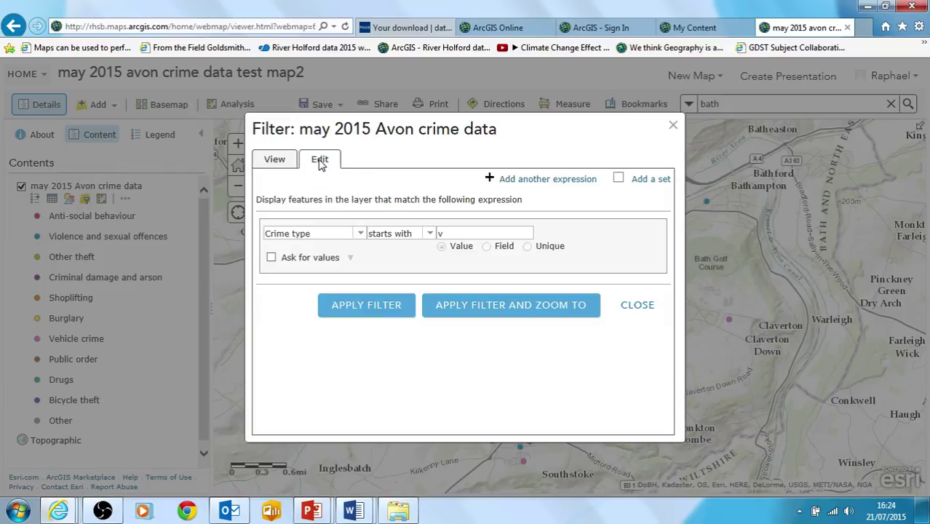
left_click(456, 233)
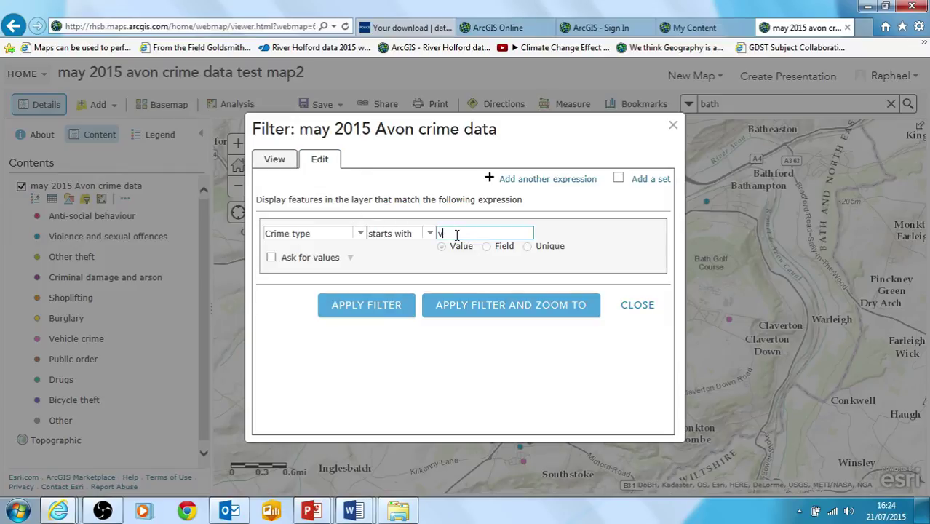
left_click(366, 307)
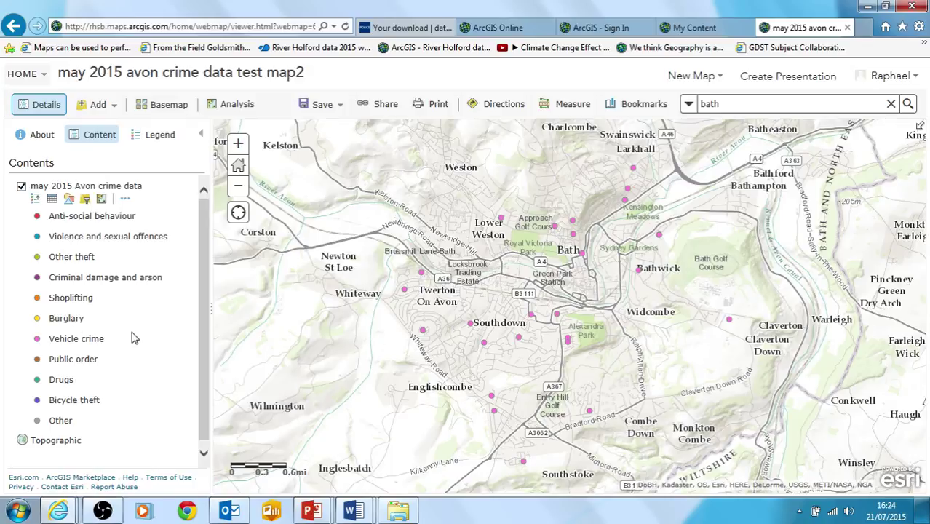
- Collapse the legend, recheck the filter, and open the table of 699 Vehicle crime records
left_click(34, 199)
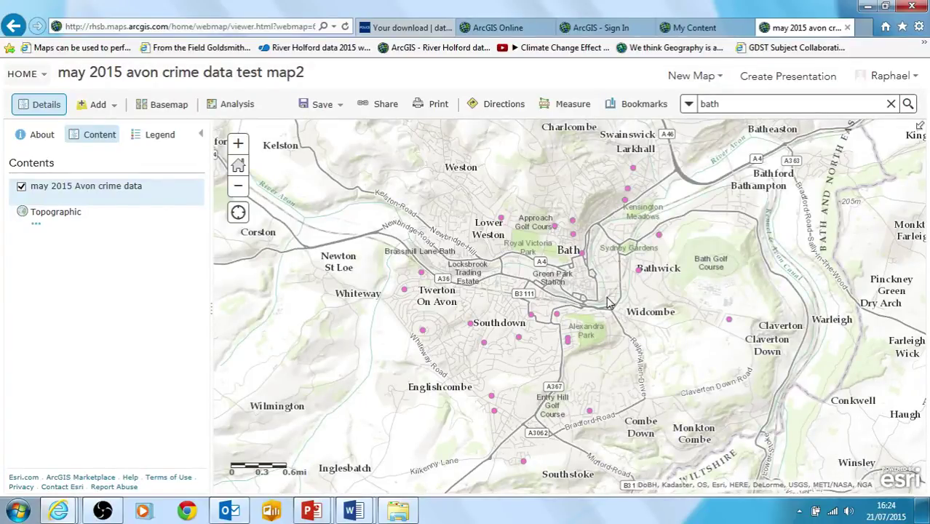
left_click_drag(608, 302, 596, 307)
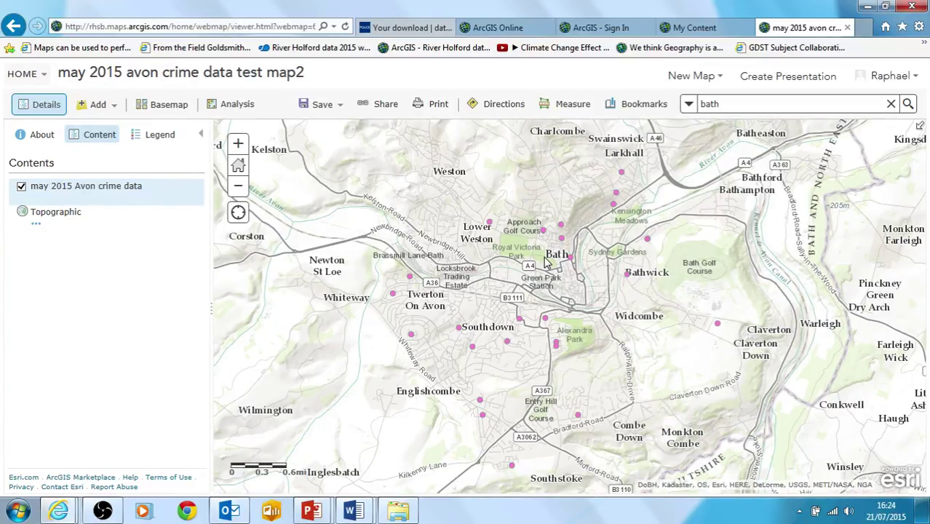
mouse_move(72, 193)
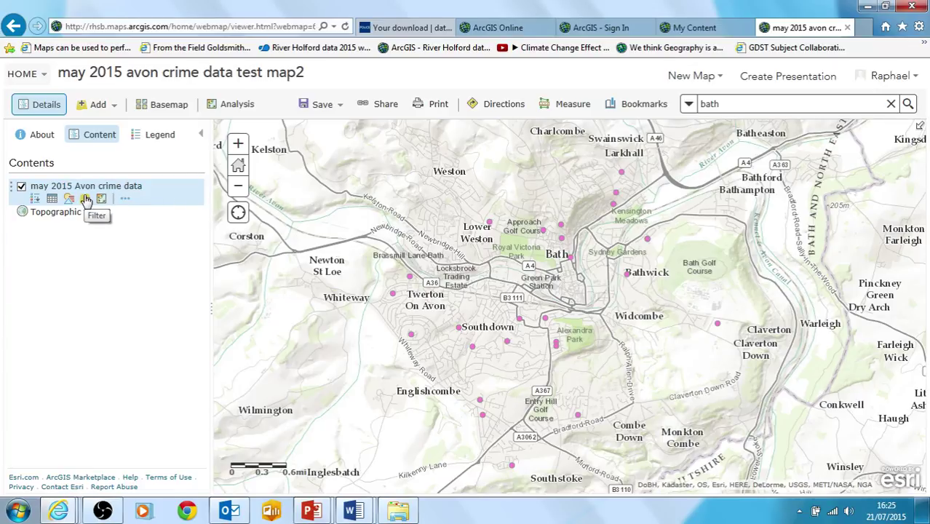
left_click(85, 198)
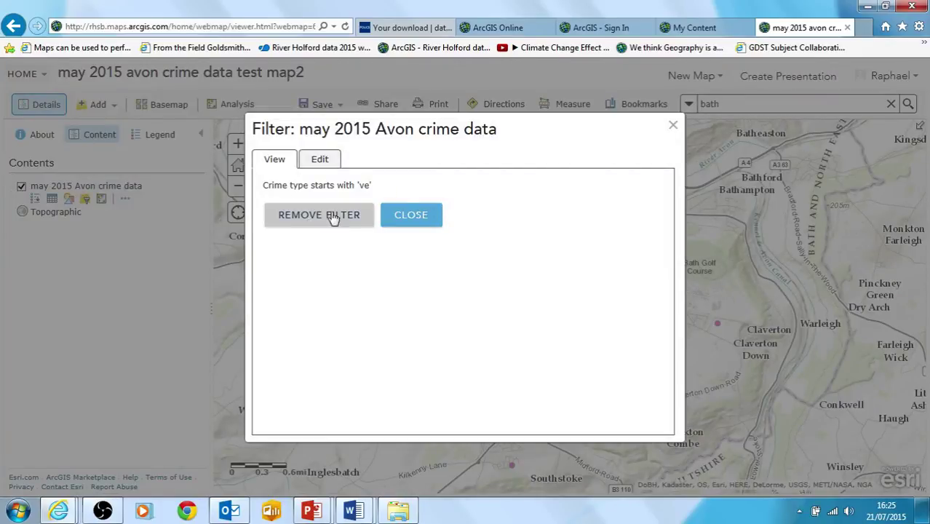
left_click(674, 128)
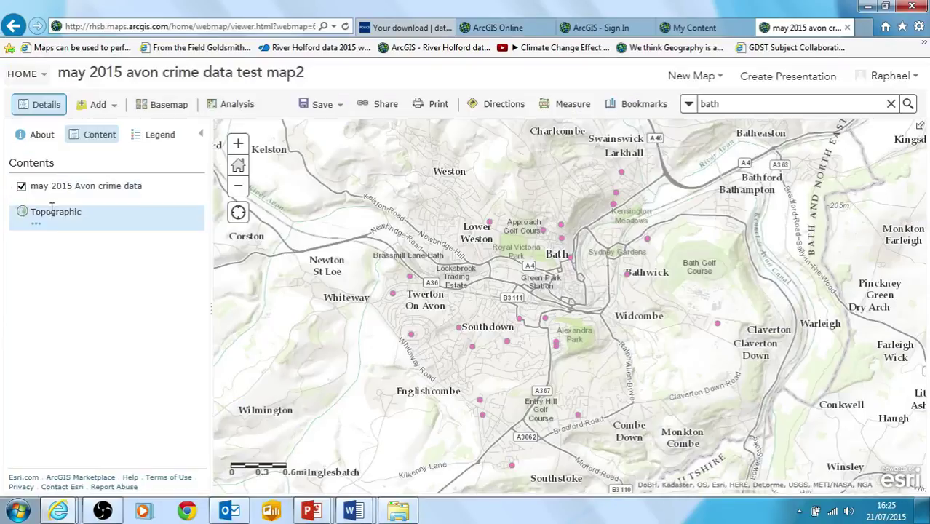
left_click(52, 199)
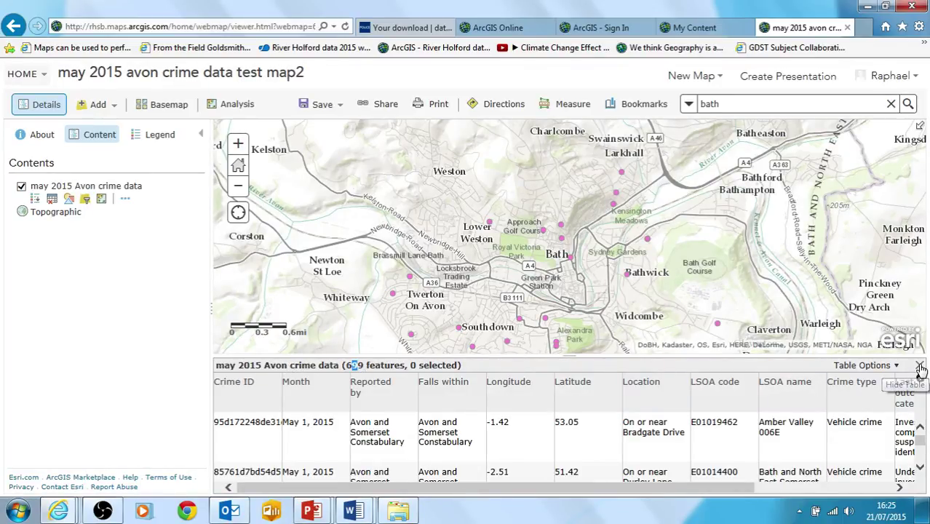
- Close the attribute table and remove the Crime type filter from the crime layer
left_click(919, 367)
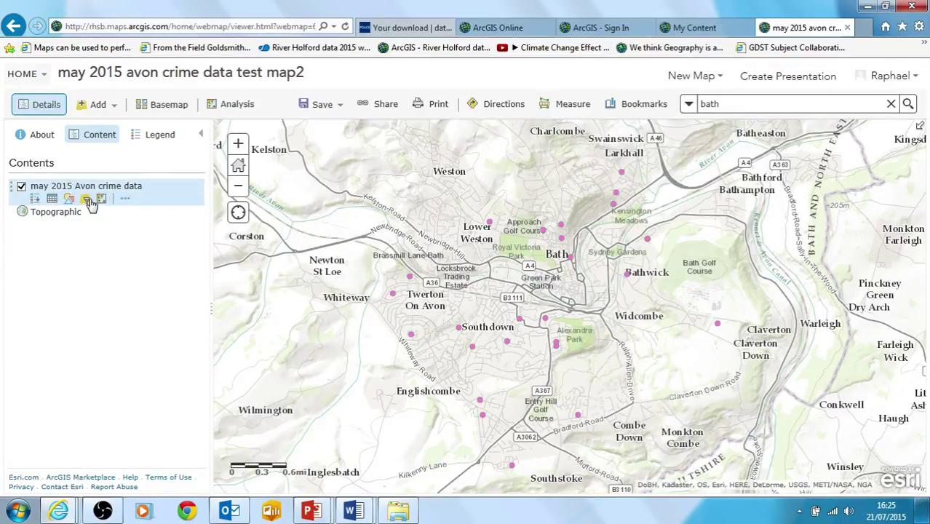
left_click(86, 199)
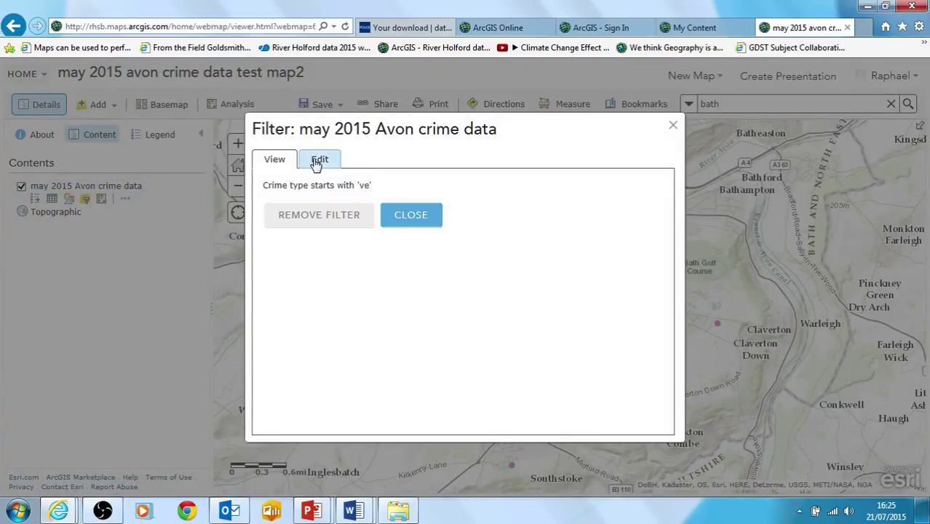
left_click(320, 217)
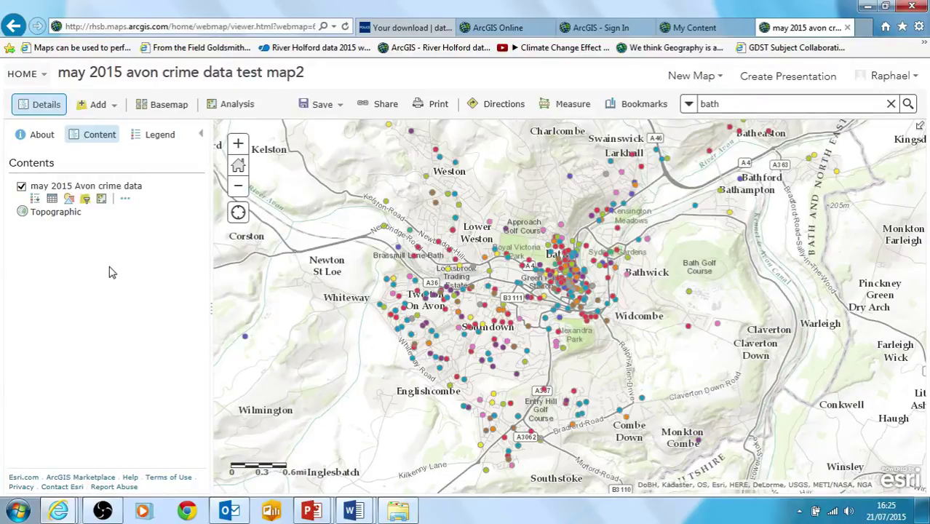
left_click(106, 222)
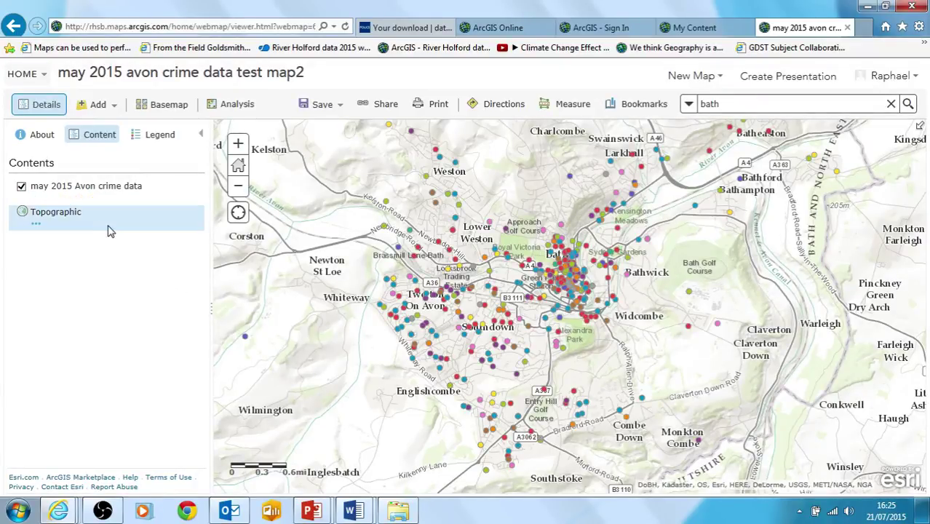
mouse_move(83, 200)
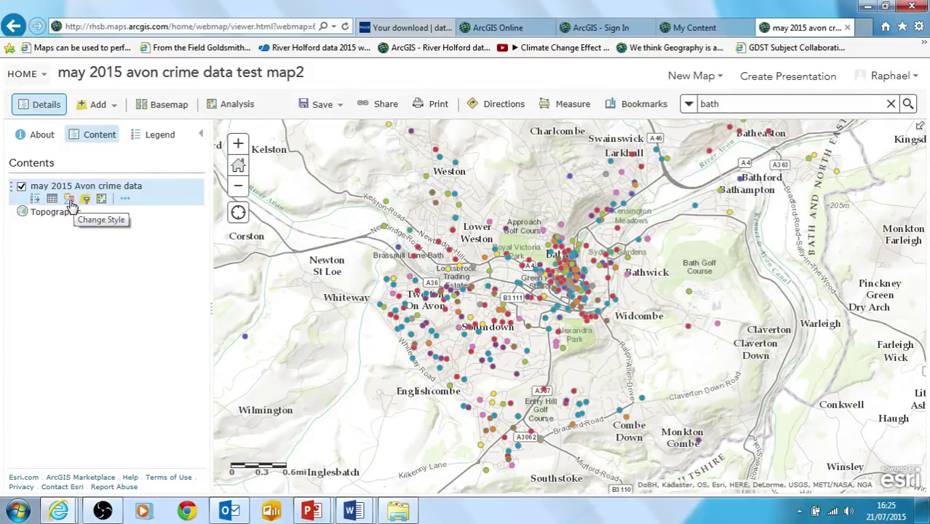
- Open Change Style, keep Crime type as the attribute, and open the Types (Unique symbols) options
left_click(69, 201)
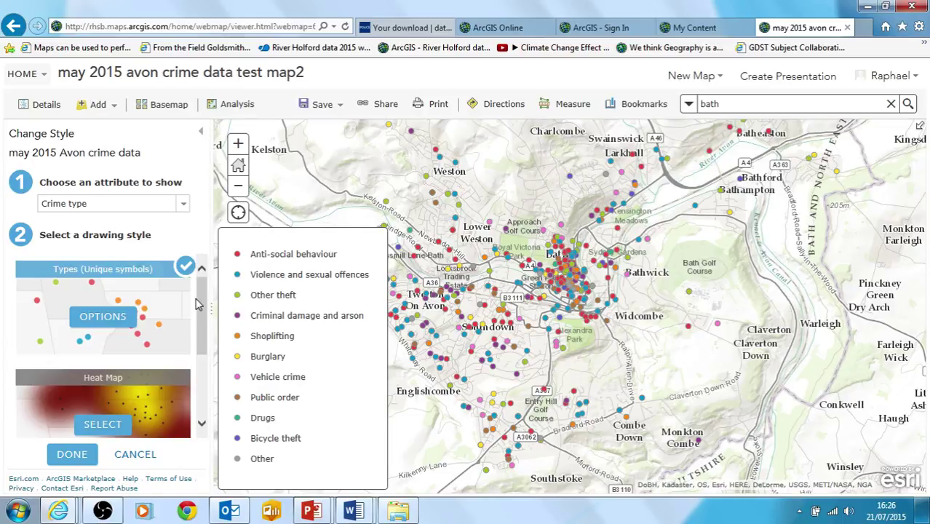
left_click(181, 206)
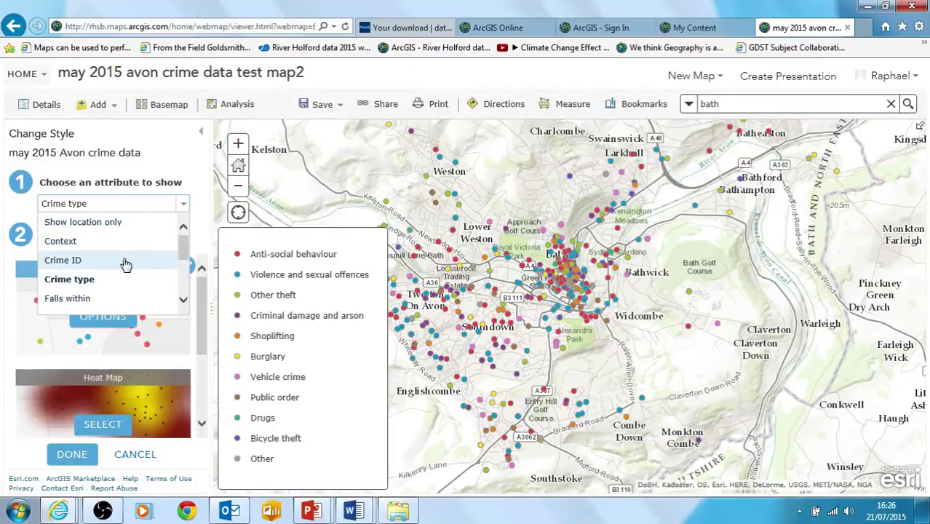
mouse_move(186, 256)
left_mouse_down()
mouse_move(196, 291)
mouse_move(187, 251)
left_mouse_up()
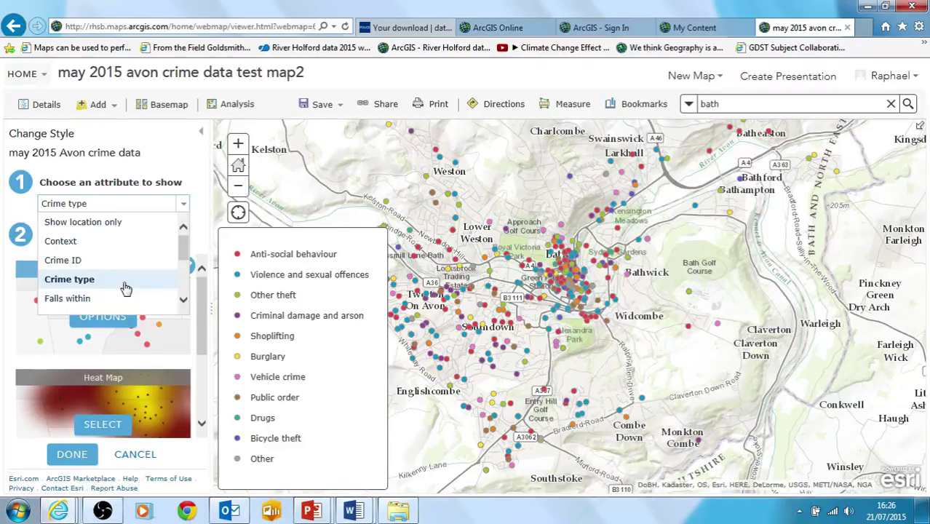
left_click(126, 289)
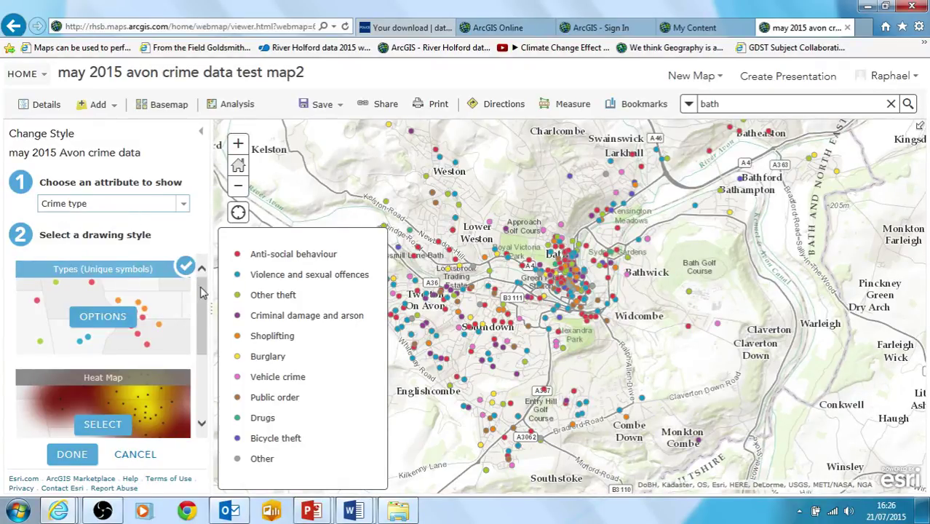
left_click(107, 316)
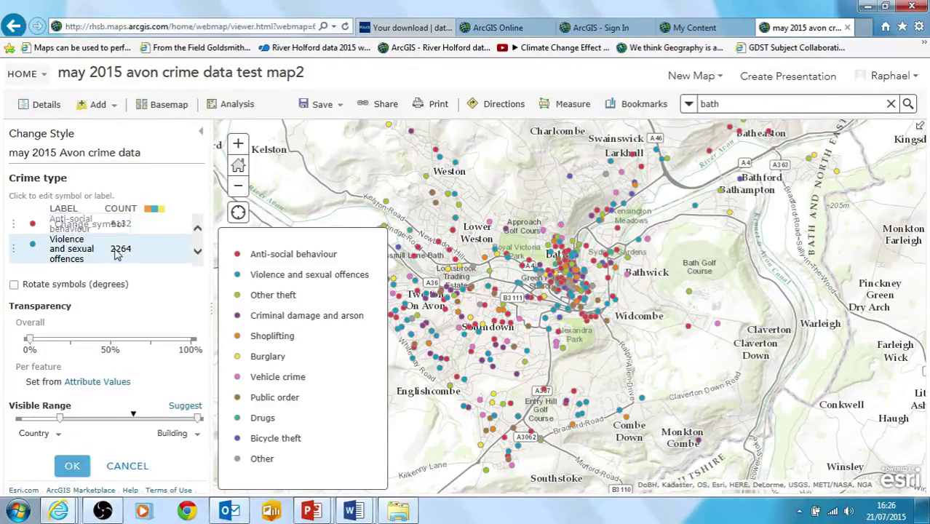
left_click(33, 227)
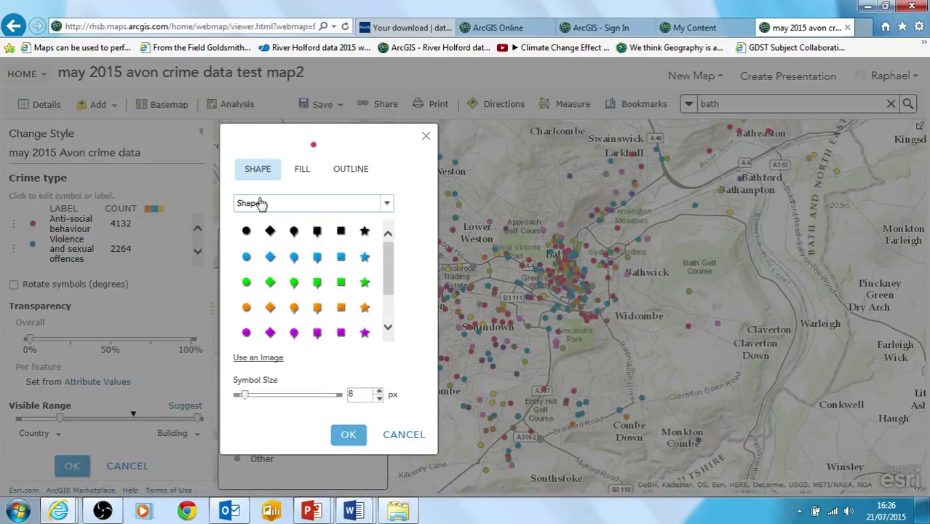
left_click(386, 203)
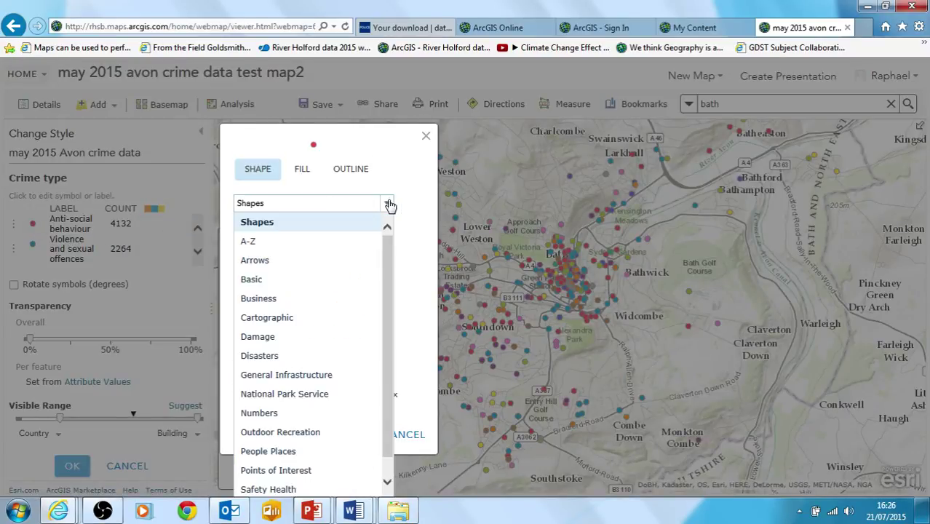
left_click(273, 358)
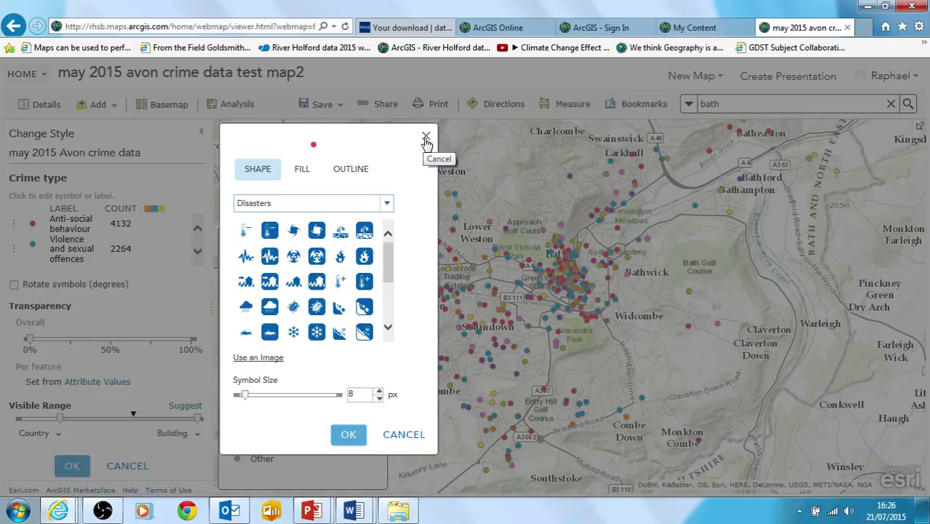
left_click(426, 140)
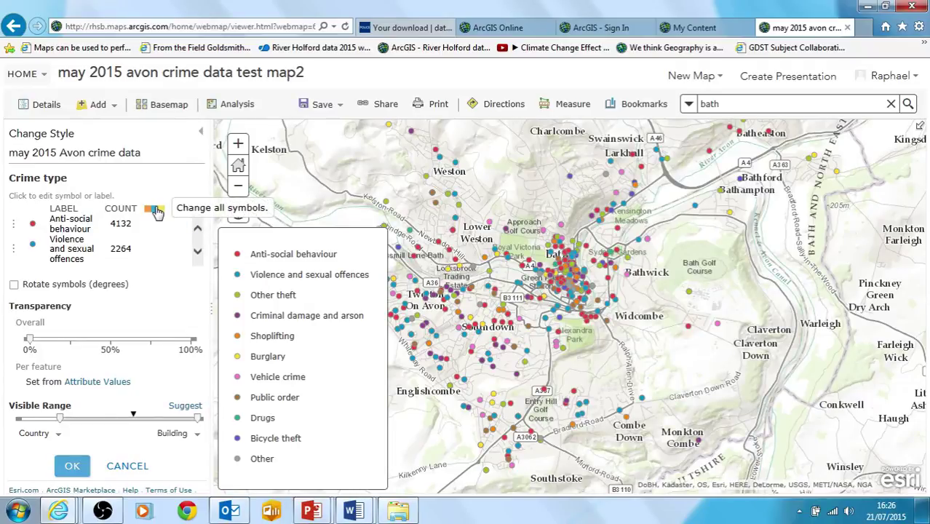
- Apply a new colour ramp to all crime types and make Anti-social behaviour purple #A900E6
left_click(157, 211)
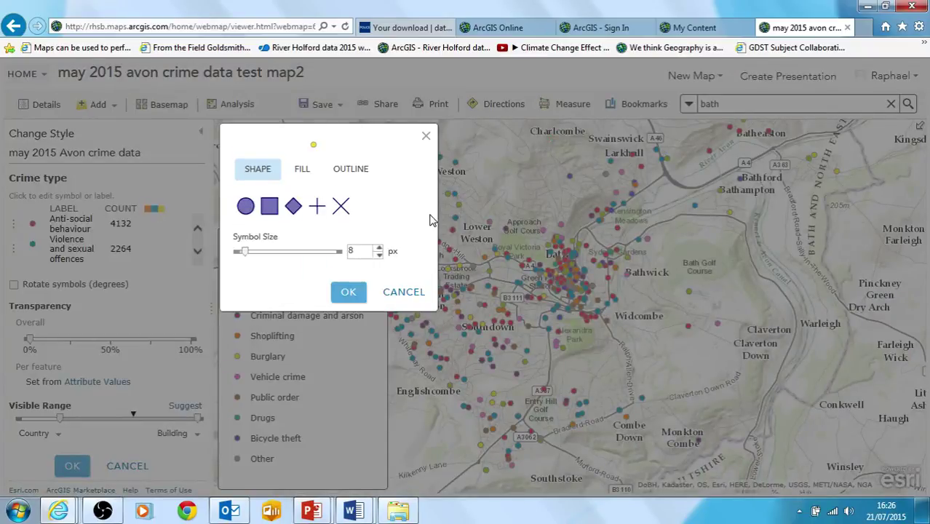
left_click(297, 172)
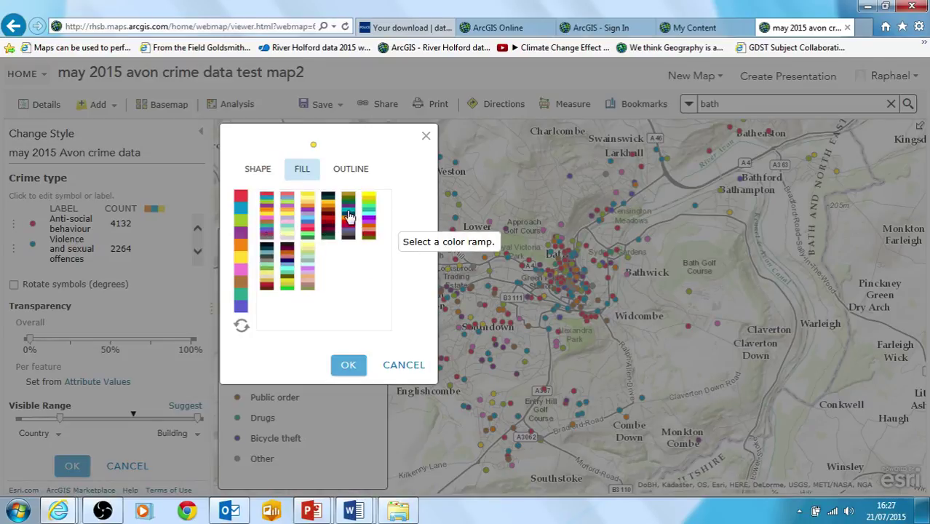
left_click(308, 233)
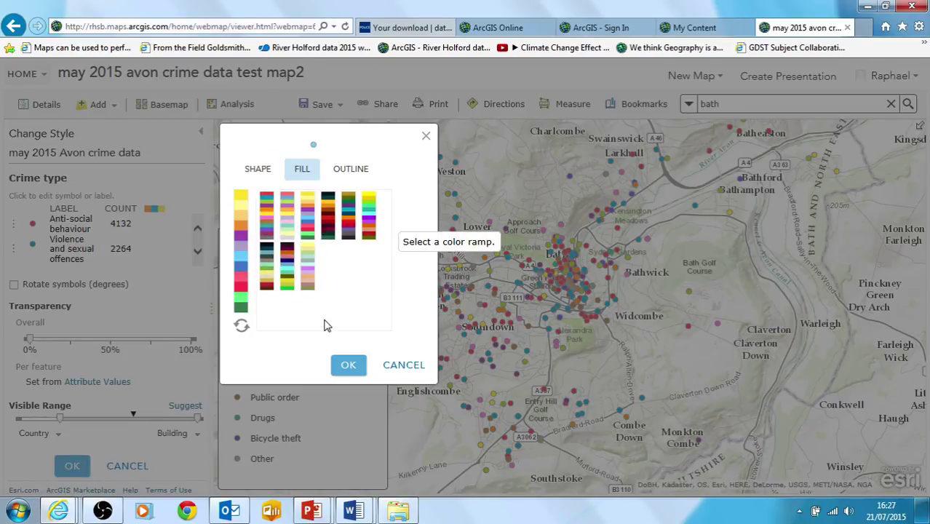
left_click(348, 366)
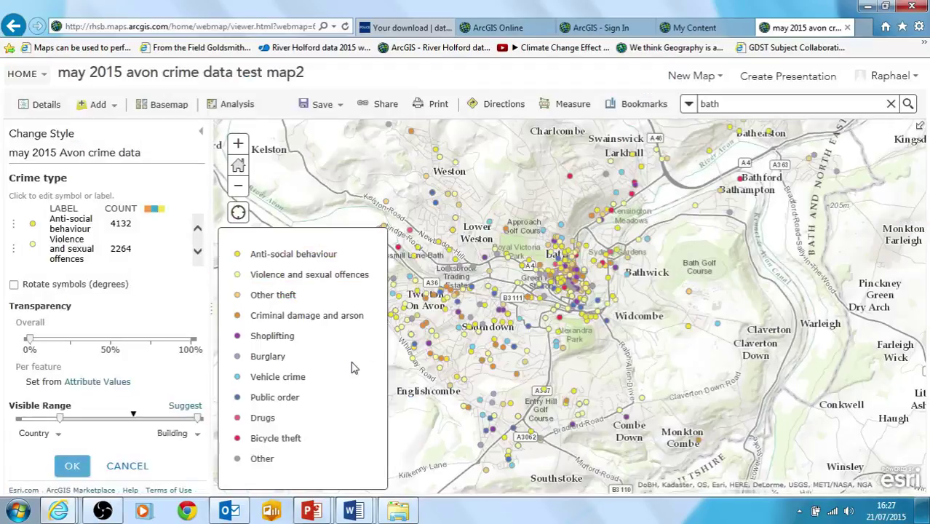
left_click(33, 227)
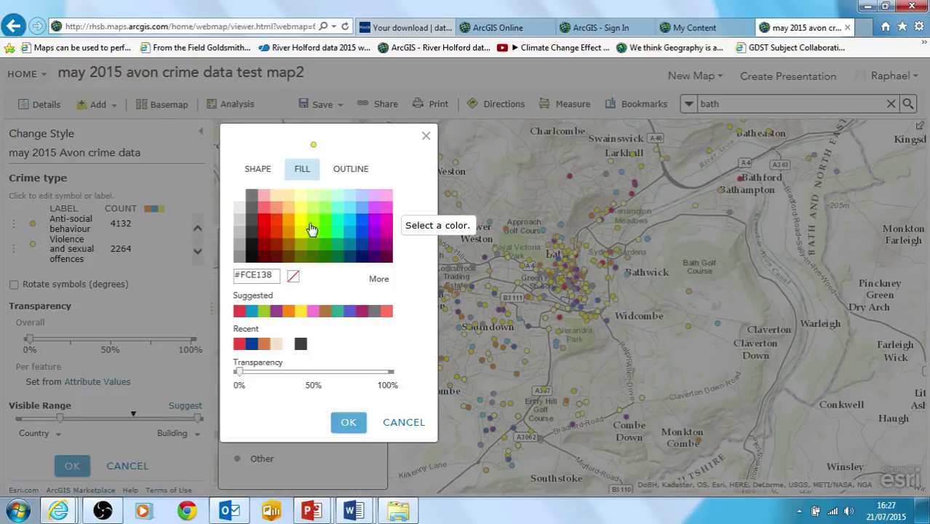
left_click(374, 231)
left_click(352, 429)
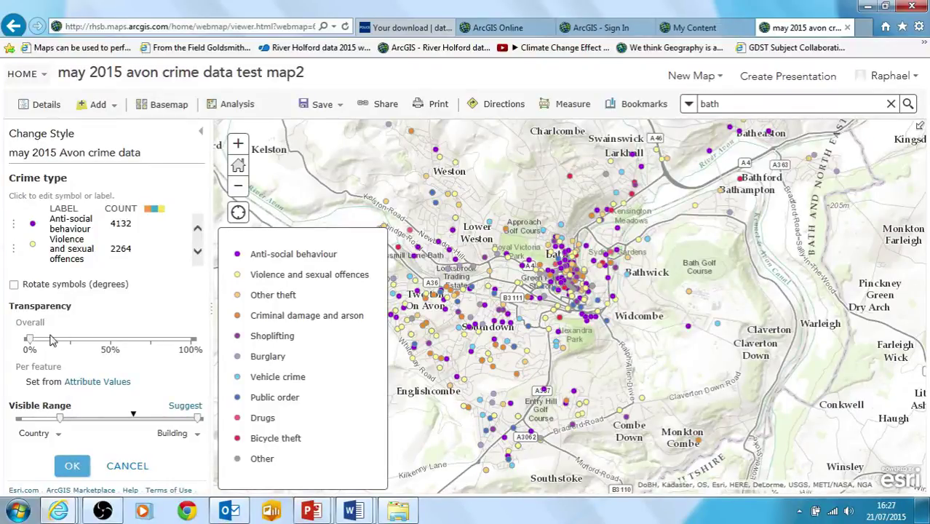
- Set the symbol size for all crime types to 16 px
left_click(158, 210)
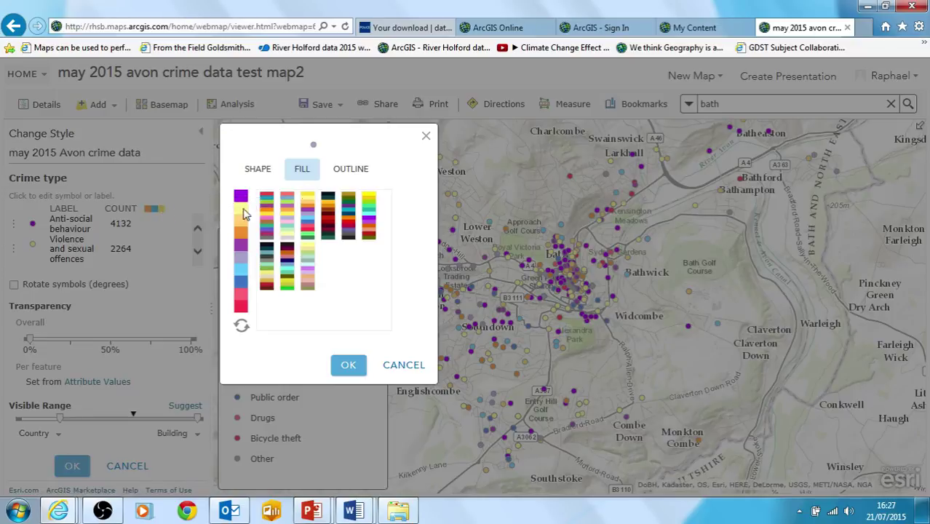
left_click(262, 171)
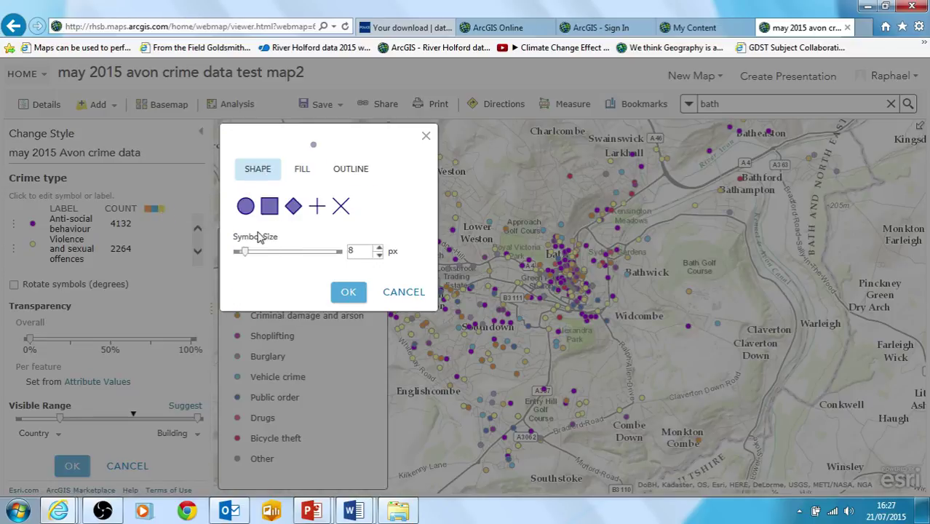
left_click(378, 250)
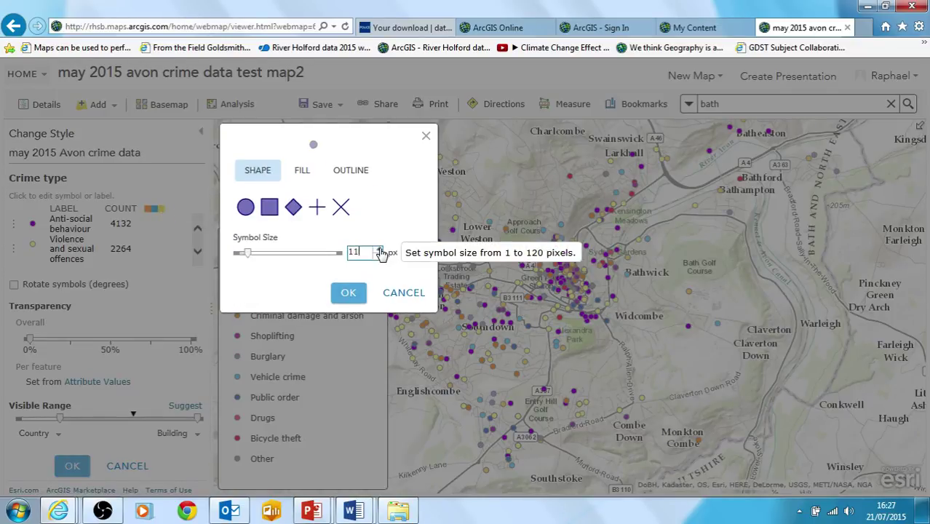
left_click(378, 250)
left_click(378, 250)
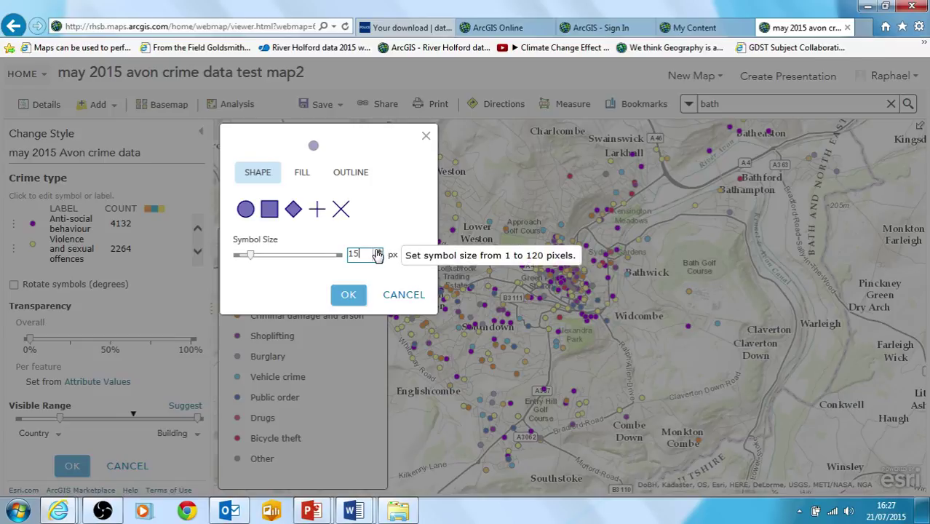
left_click(351, 295)
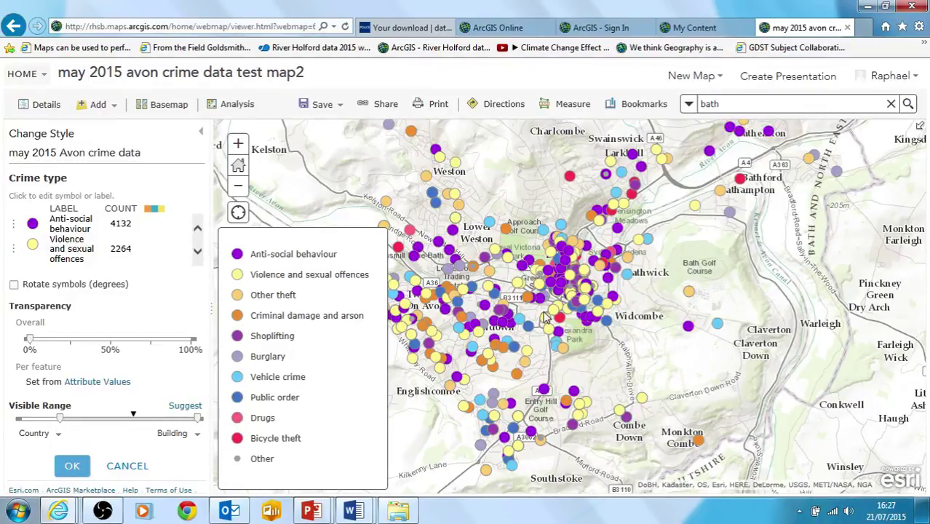
- Zoom into central Bath and confirm the crime-type symbol changes with OK
left_click(579, 278)
scroll(579, 277, "up", 4)
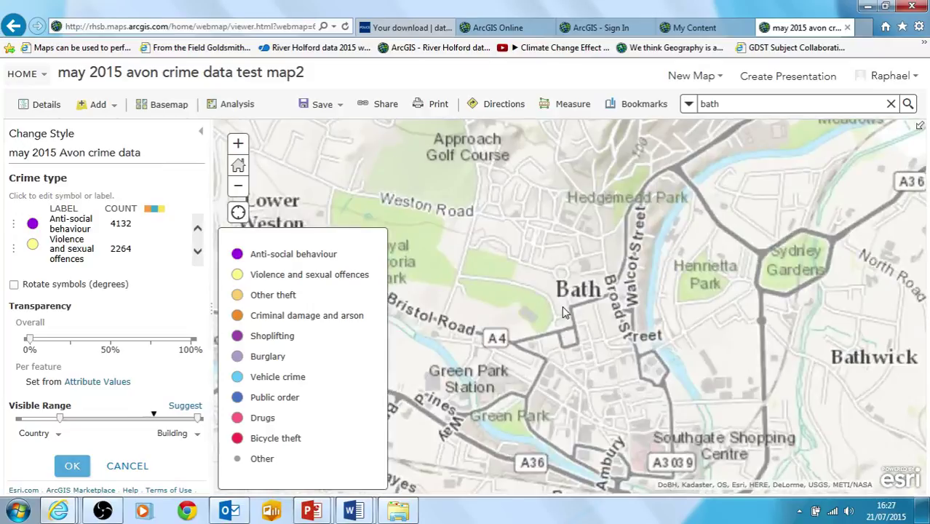
scroll(564, 315, "down", 1)
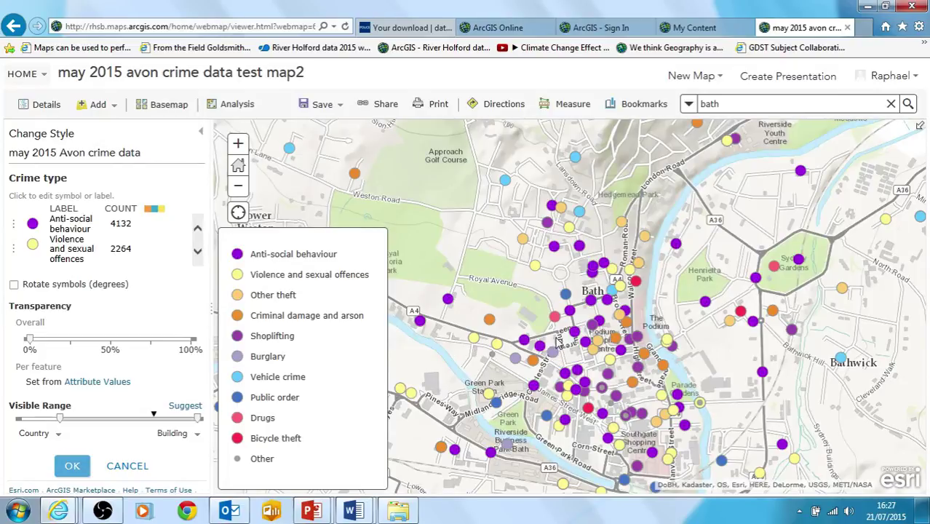
left_click(73, 467)
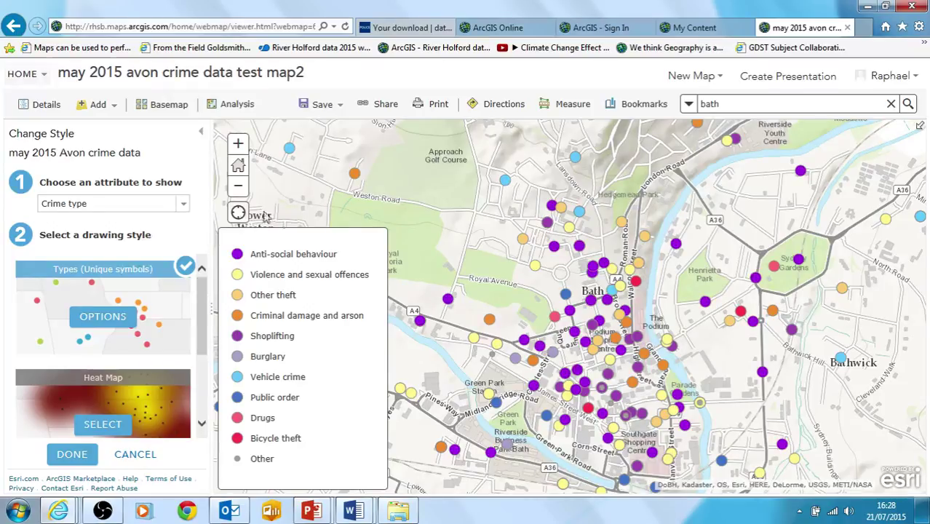
scroll(189, 338, "down", 3)
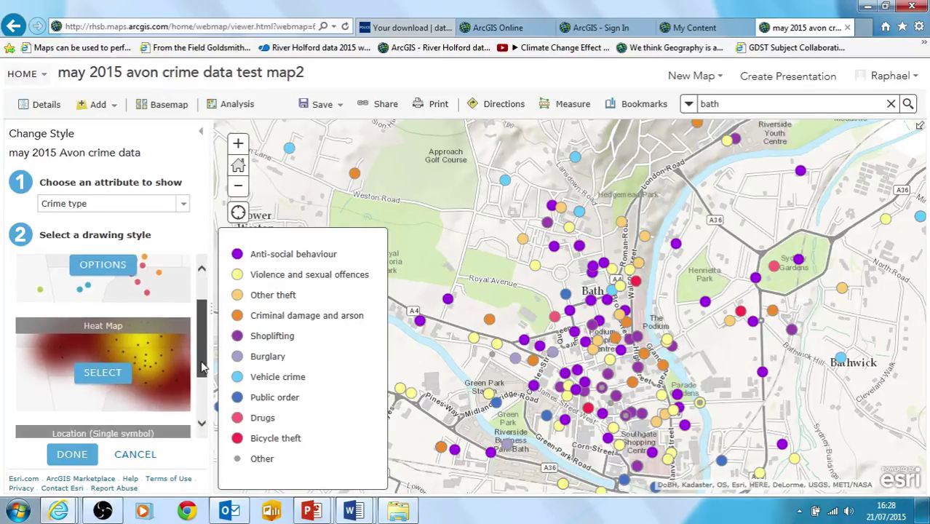
scroll(182, 331, "up", 3)
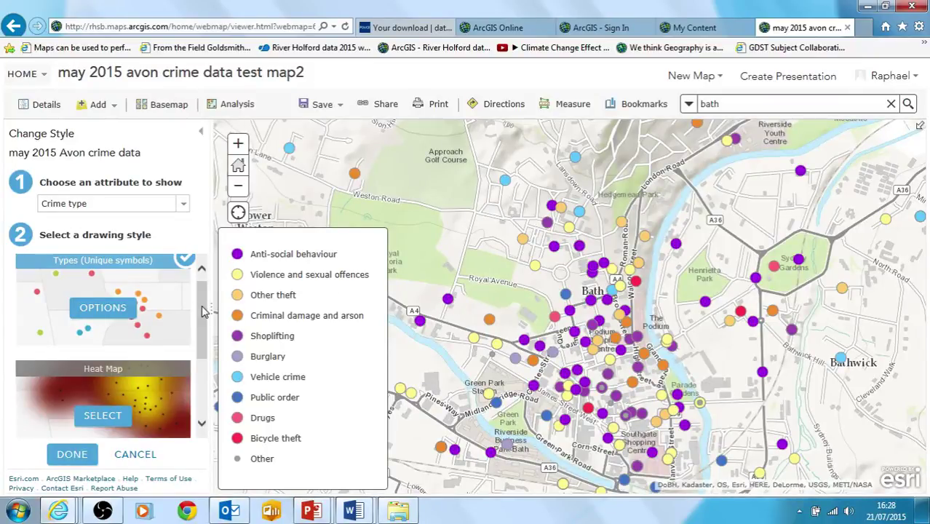
scroll(204, 311, "down", 1)
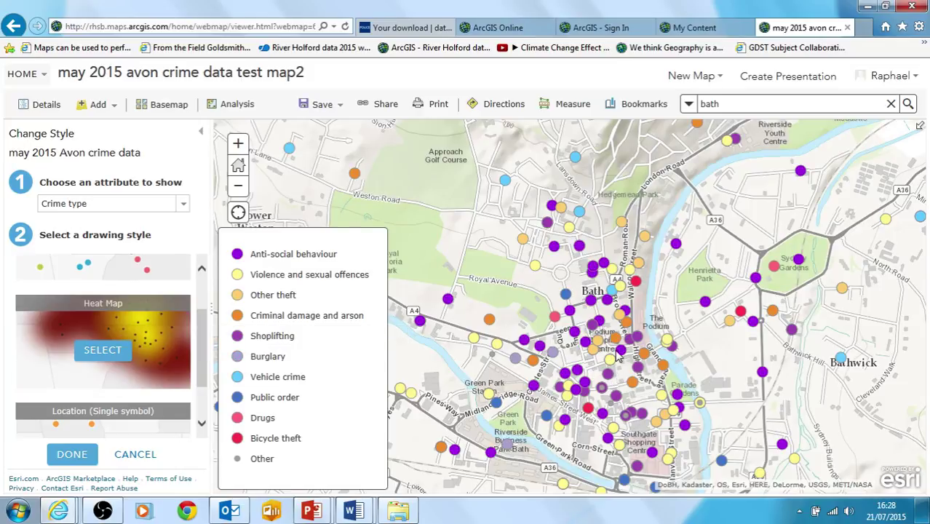
left_click(602, 390)
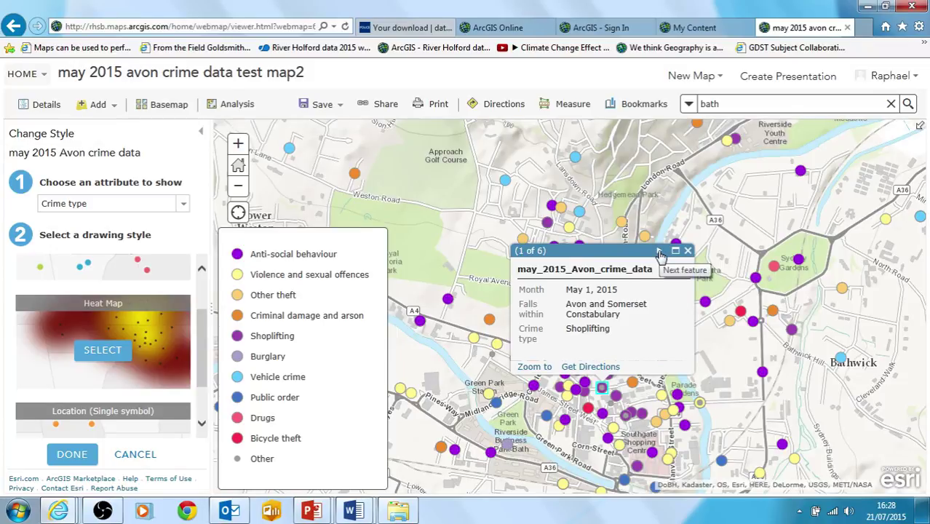
left_click(659, 252)
left_click(660, 252)
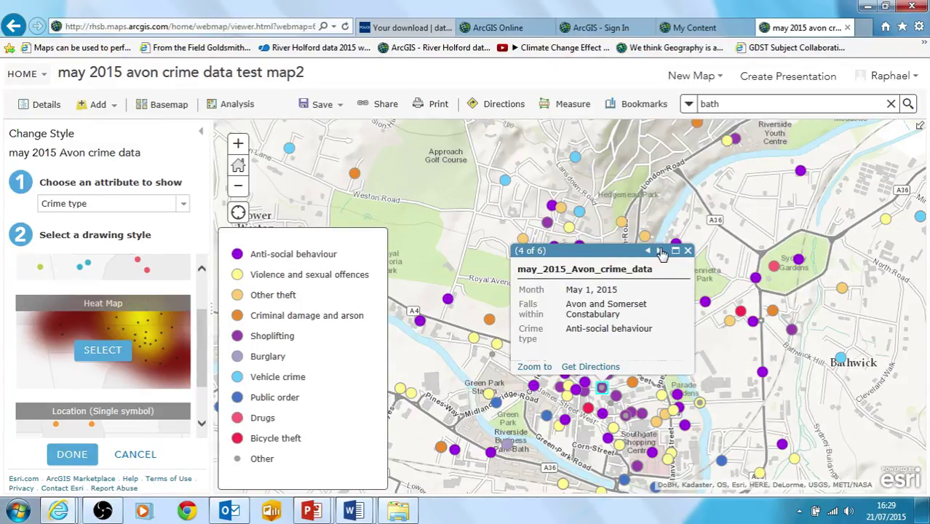
left_click(658, 251)
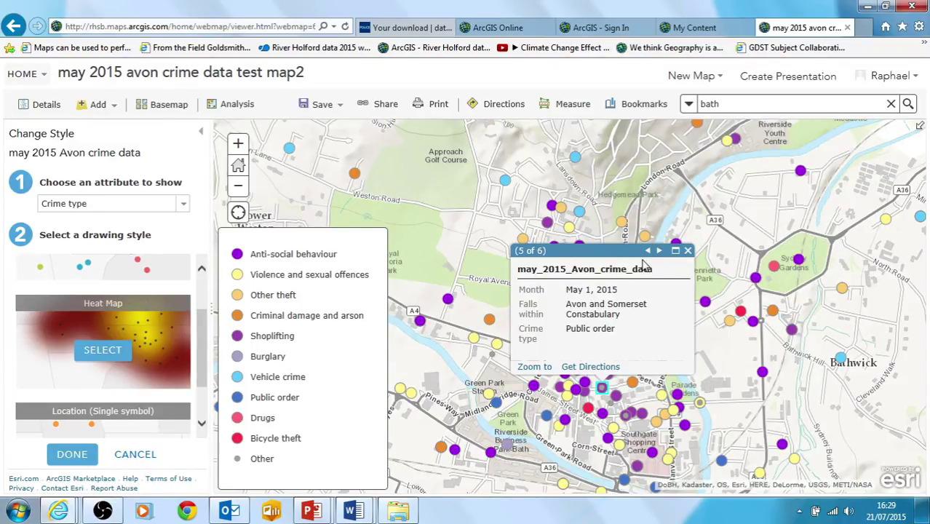
left_click(659, 251)
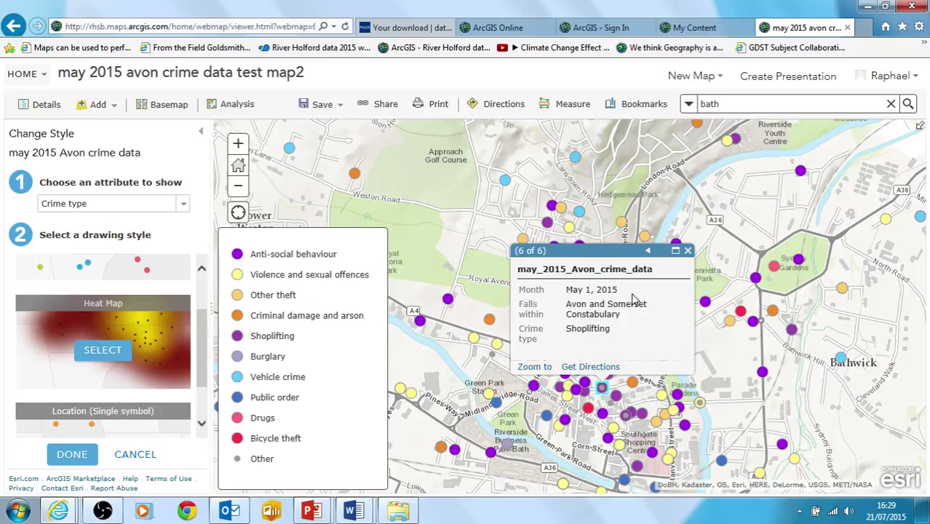
left_click_drag(565, 329, 601, 329)
left_click(602, 330)
left_click(687, 251)
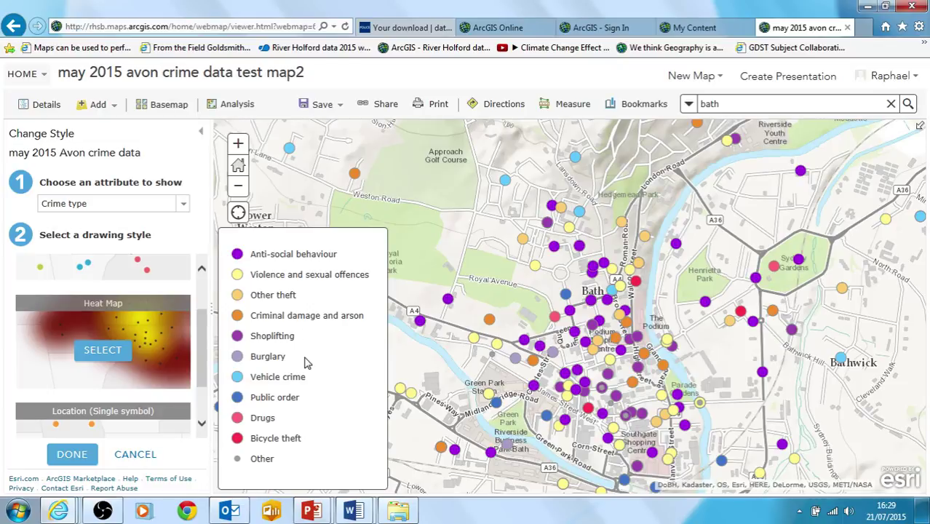
- Switch the crime layer to Heat Map with the attribute set to Show location only
left_click(102, 351)
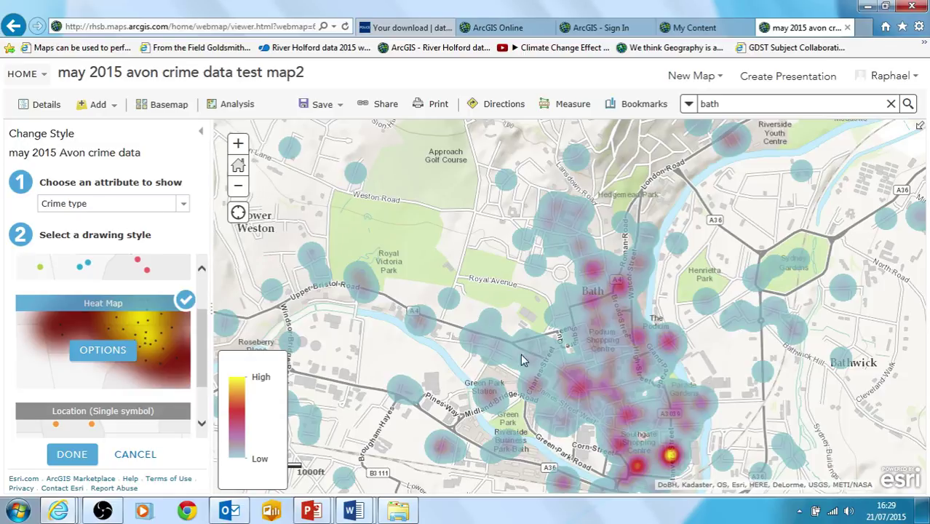
left_click_drag(553, 376, 520, 314)
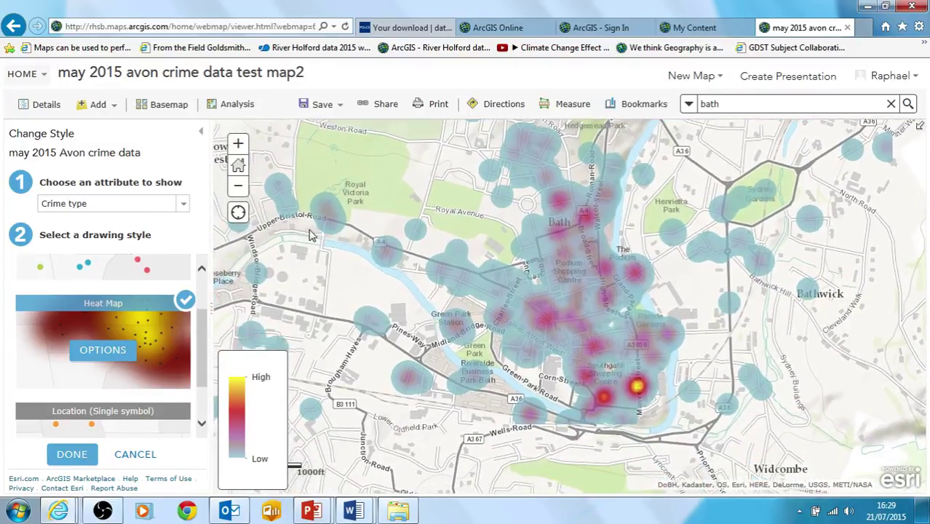
left_click(184, 206)
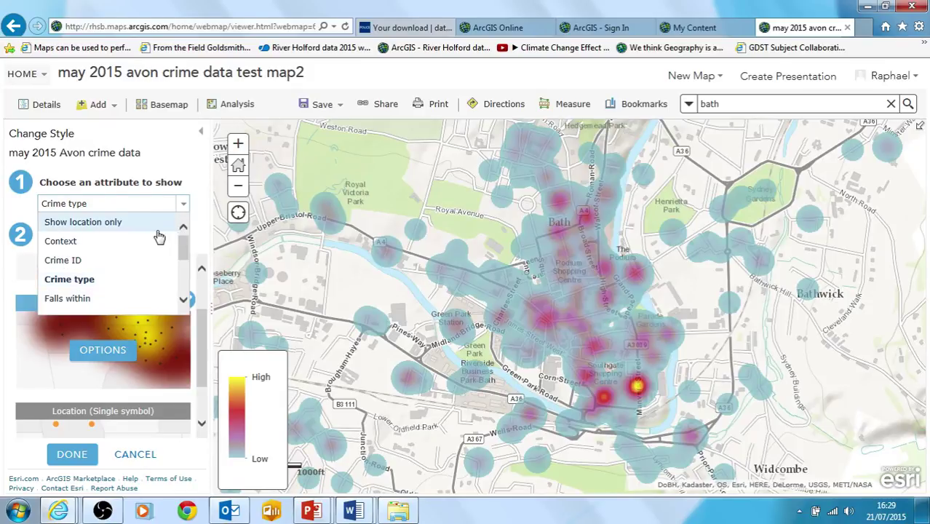
left_click(155, 223)
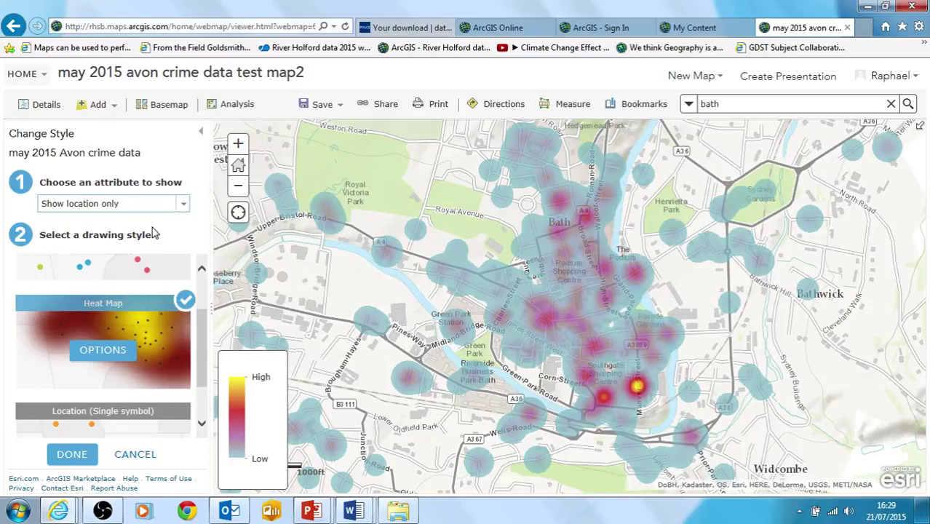
left_click(116, 392)
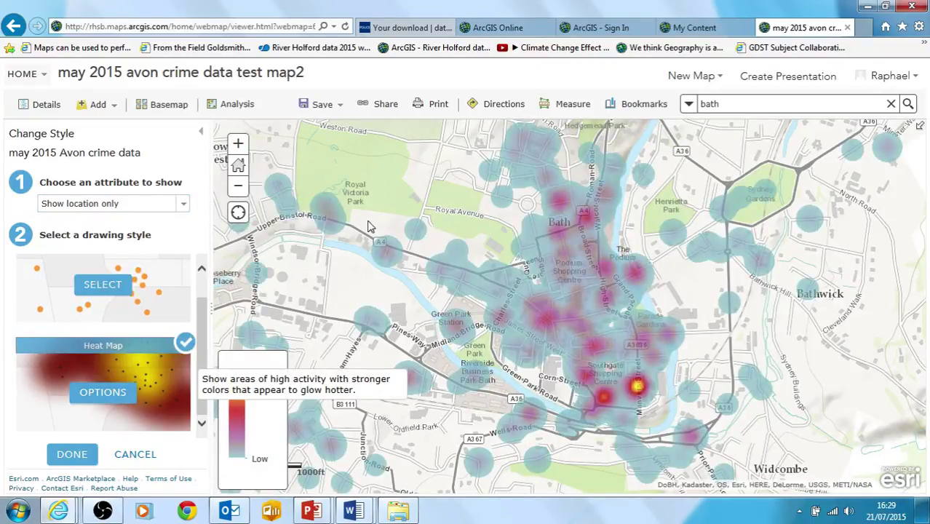
left_click(104, 286)
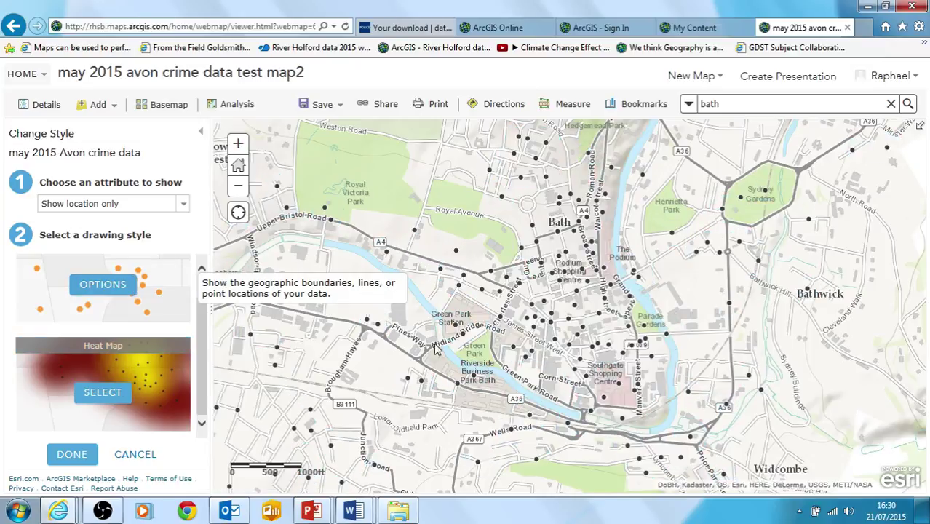
left_click(186, 205)
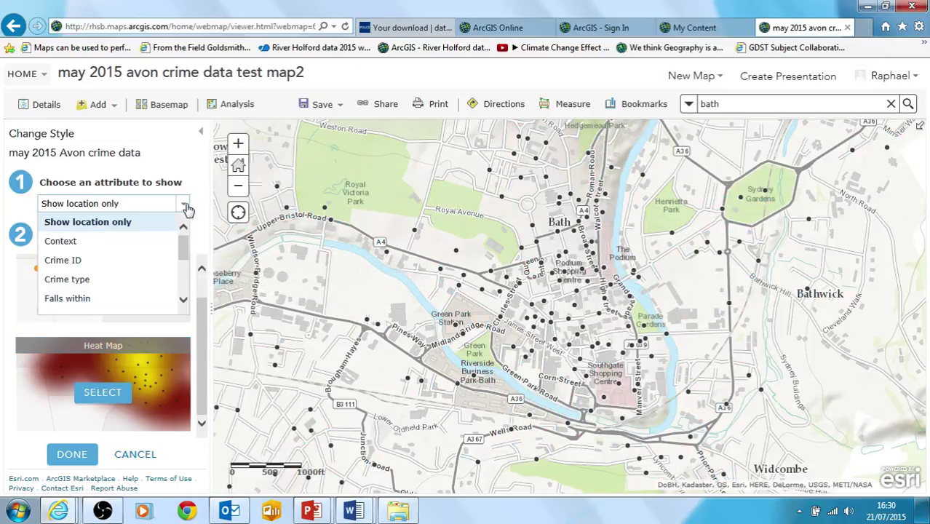
left_click(149, 209)
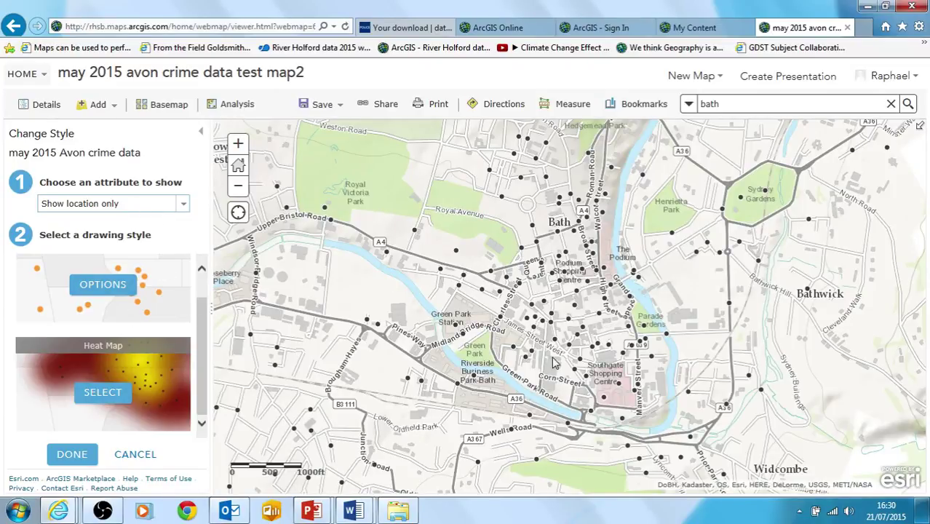
left_click(593, 348)
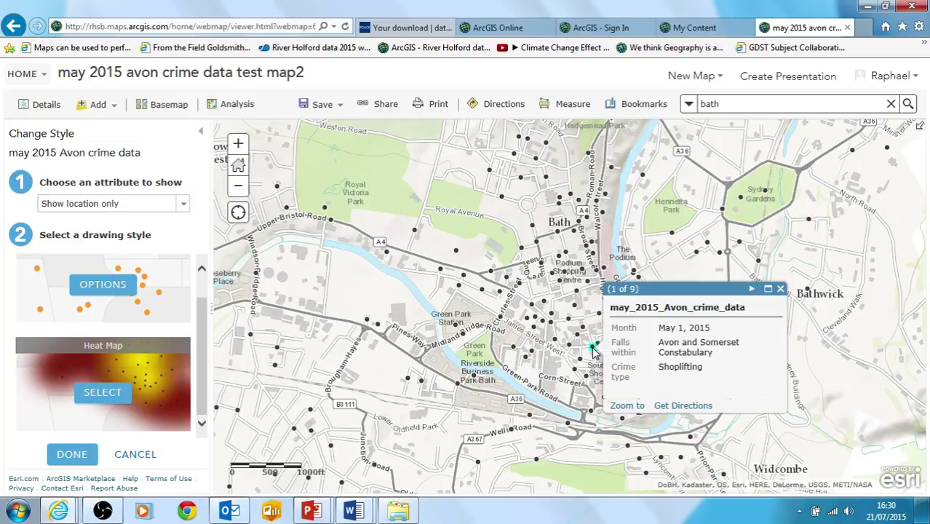
left_click(780, 289)
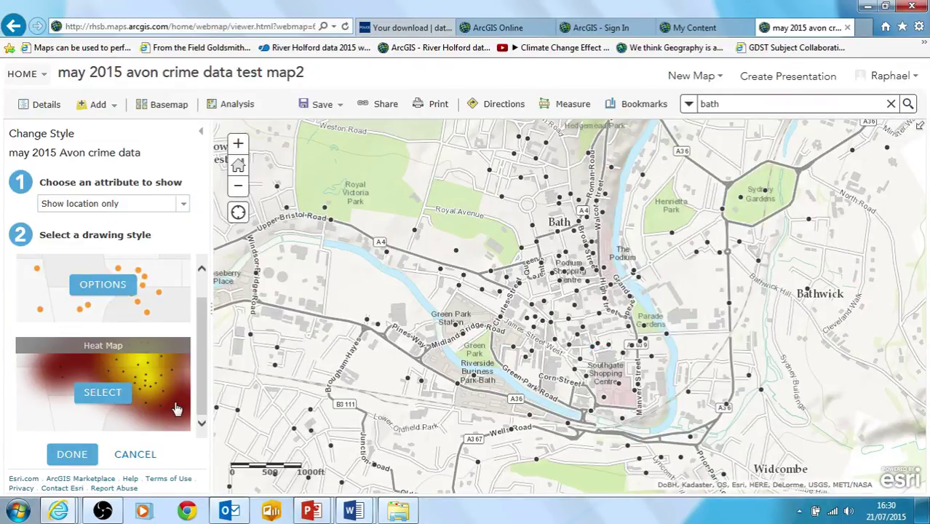
left_click(102, 392)
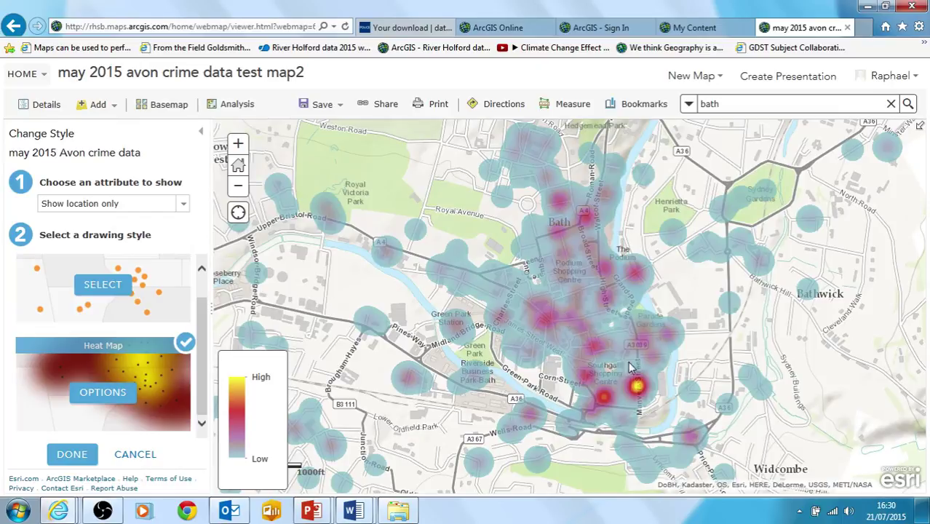
- Zoom in on Bath city centre, then back out to show greater Bath's heat map
left_click(239, 188)
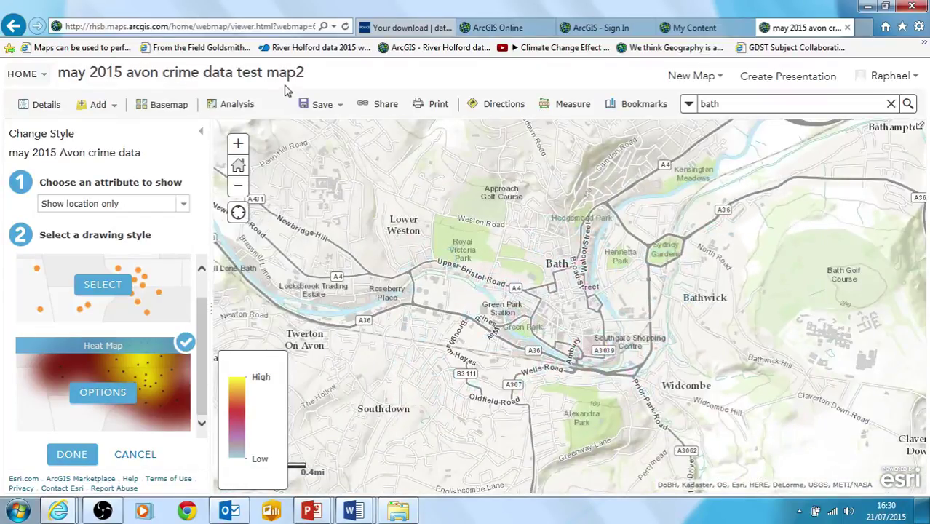
left_click(239, 144)
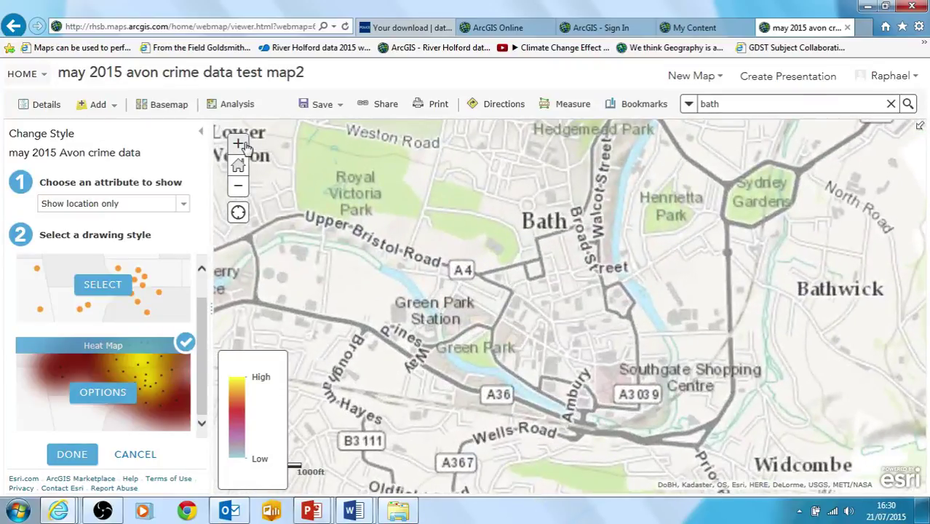
left_click(239, 144)
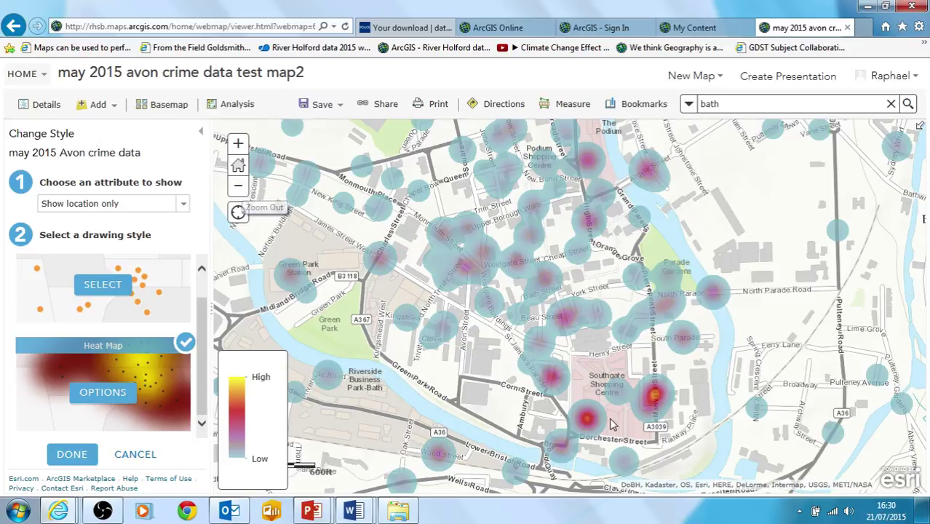
left_click(239, 188)
left_click(238, 188)
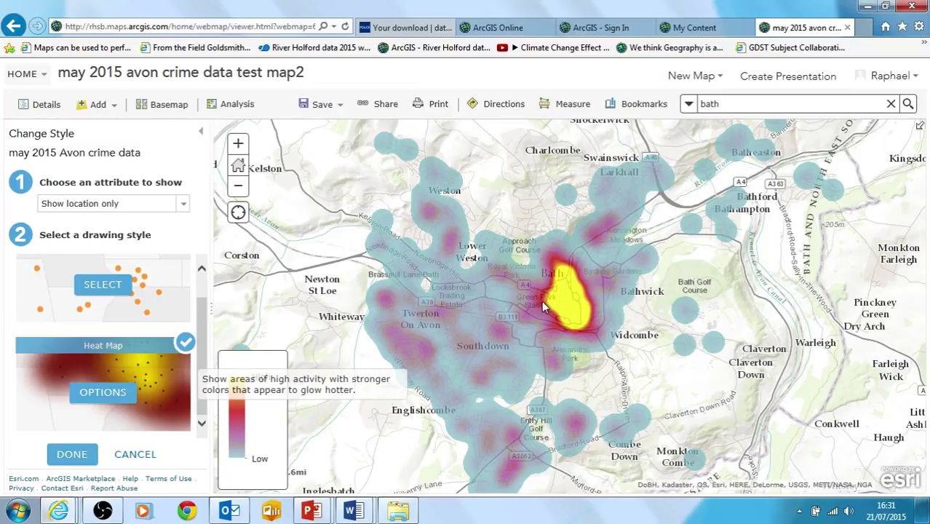
- In the Heat Map options, drag the ramp's high handle down so more of Bath glows yellow
left_click(103, 392)
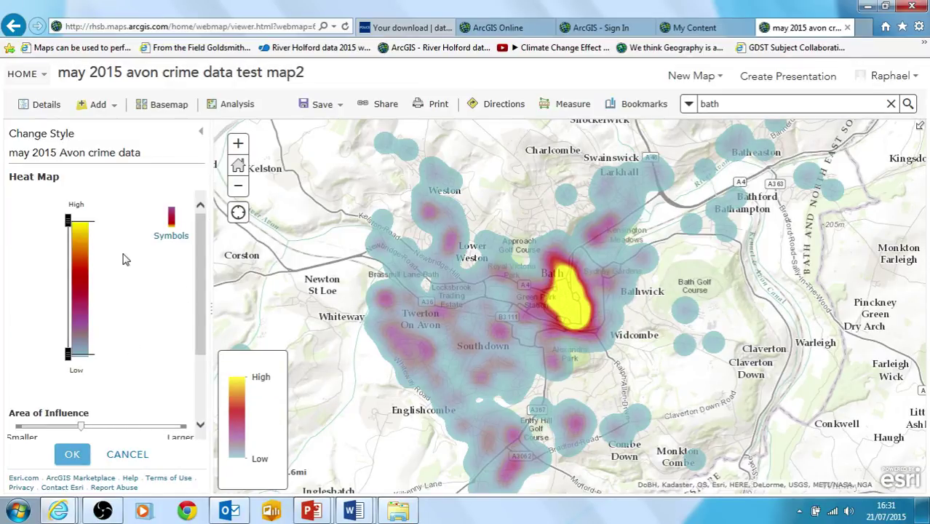
left_click_drag(88, 221, 80, 236)
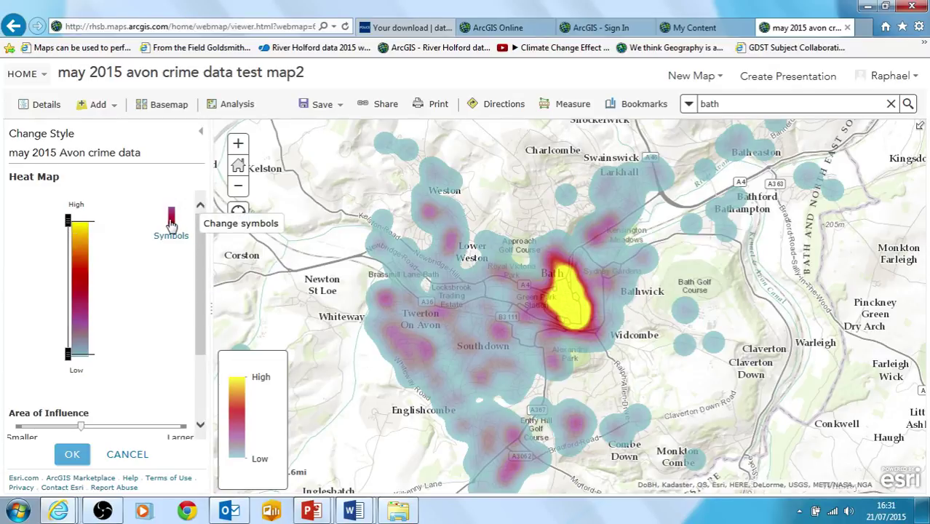
left_click_drag(198, 316, 225, 389)
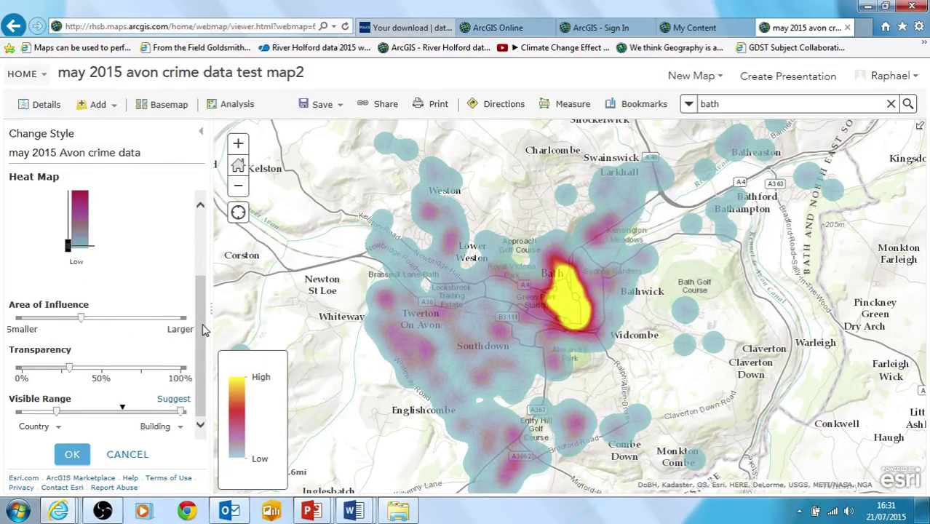
left_click_drag(203, 327, 206, 267)
left_click_drag(67, 220, 69, 271)
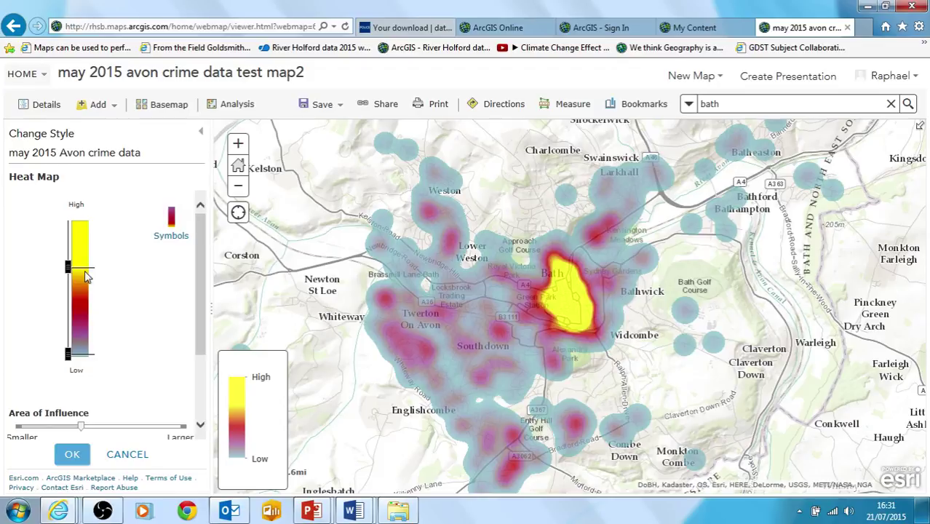
left_click_drag(68, 270, 68, 279)
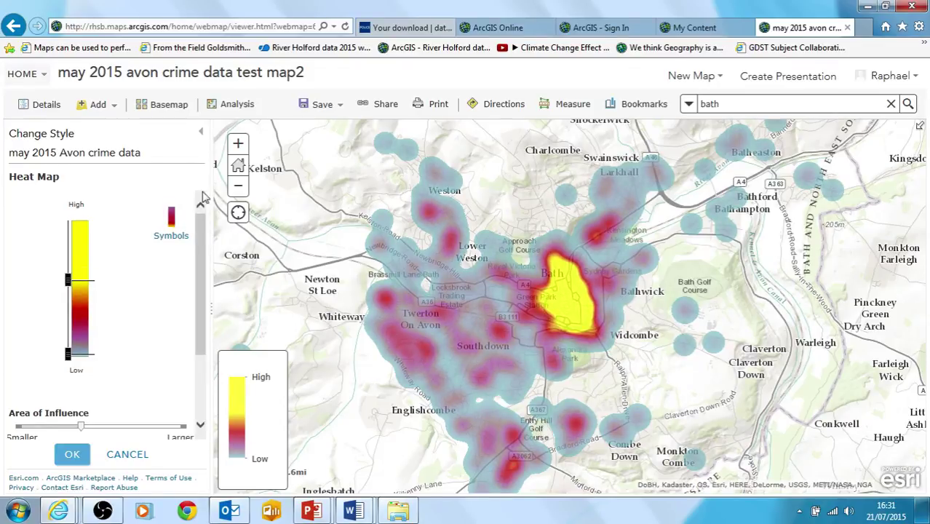
left_click(172, 218)
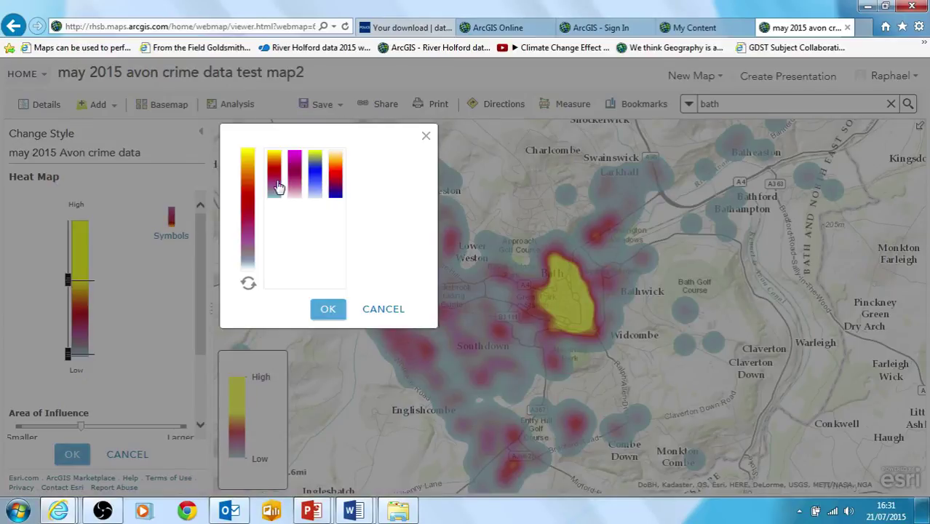
- Apply the yellow-red-blue colour ramp and invert it so purple marks high crime density
left_click(336, 196)
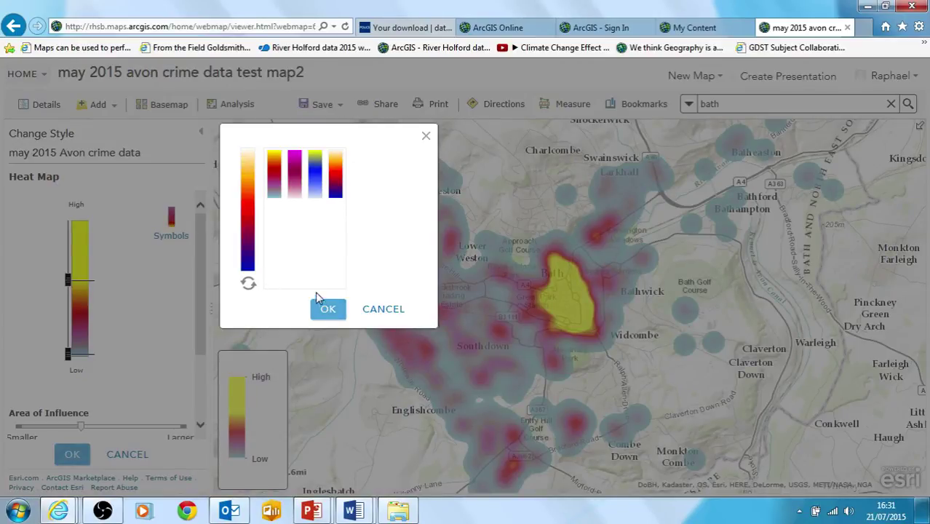
left_click(325, 310)
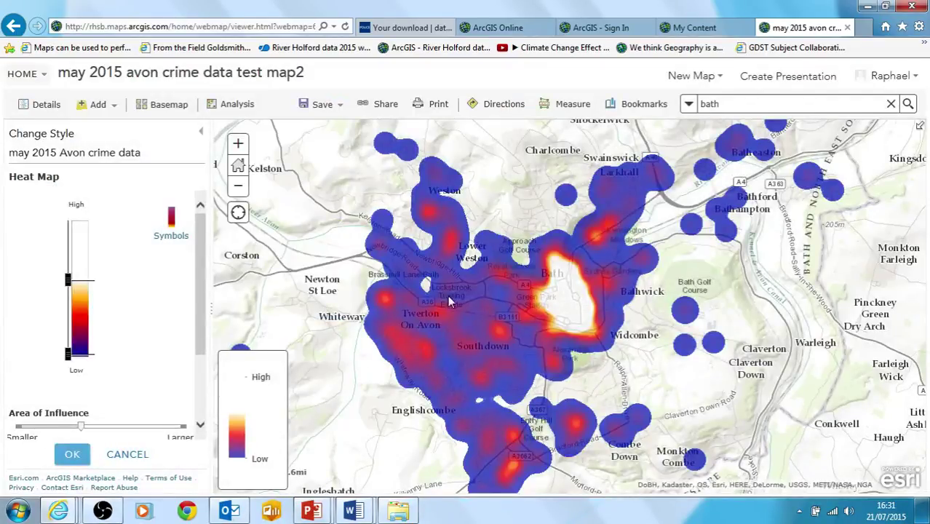
left_click(172, 221)
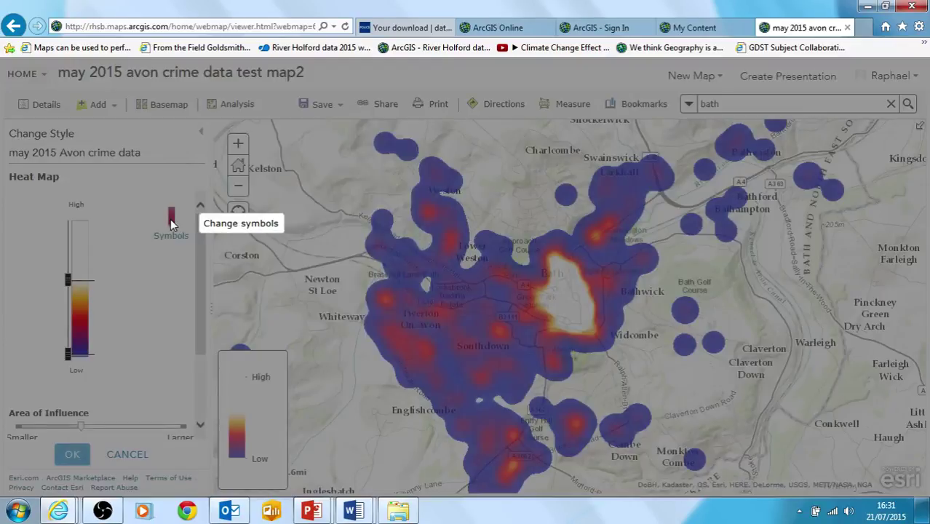
left_click(248, 286)
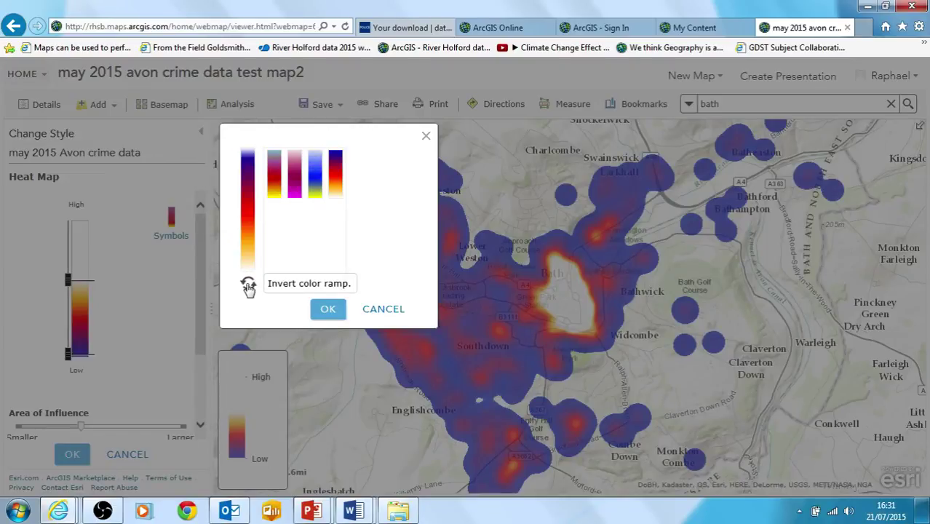
left_click(328, 310)
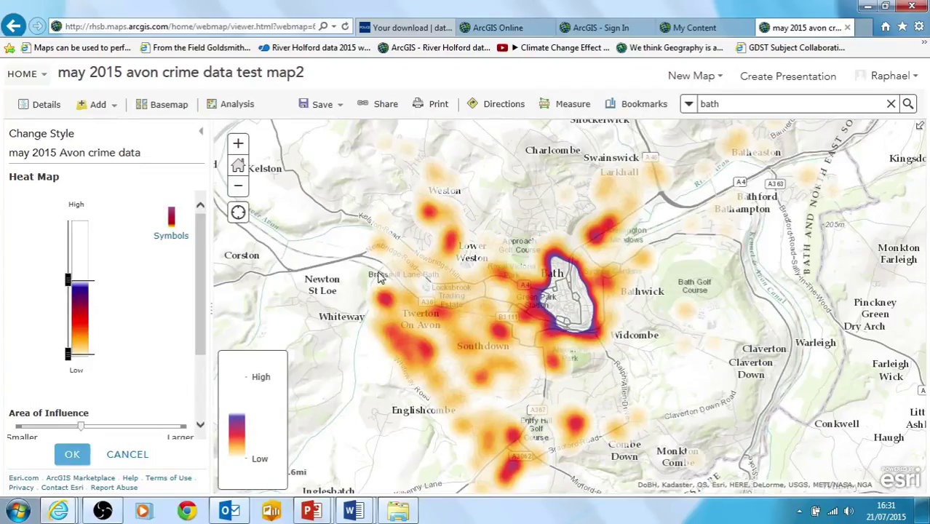
left_click(561, 302)
scroll(560, 297, "up", 1)
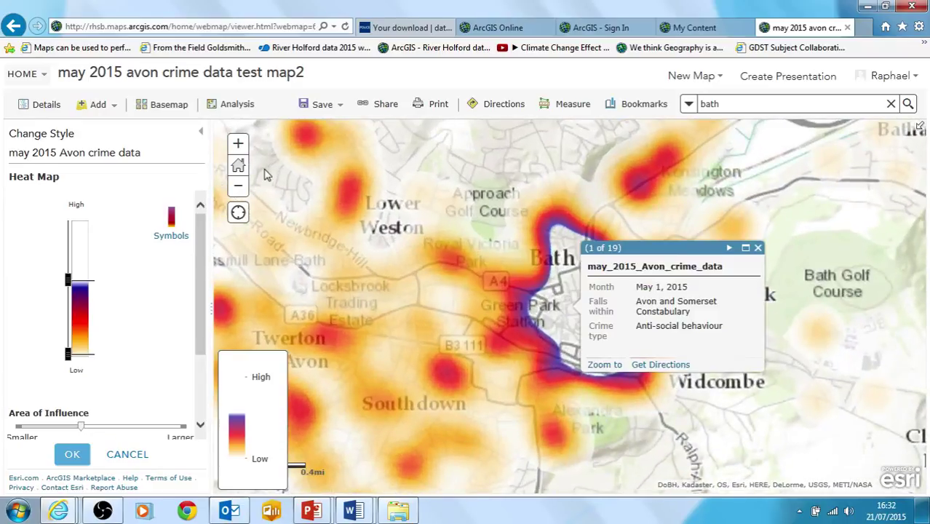
- Drag the ramp's high end back to the top so only central Bath is purple, then confirm the heat map options
left_click(69, 280)
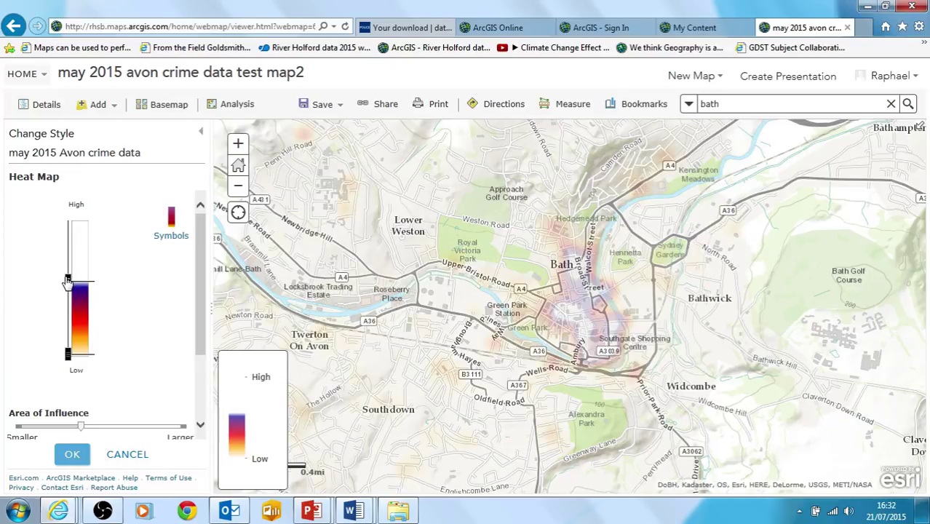
left_click_drag(69, 281, 59, 181)
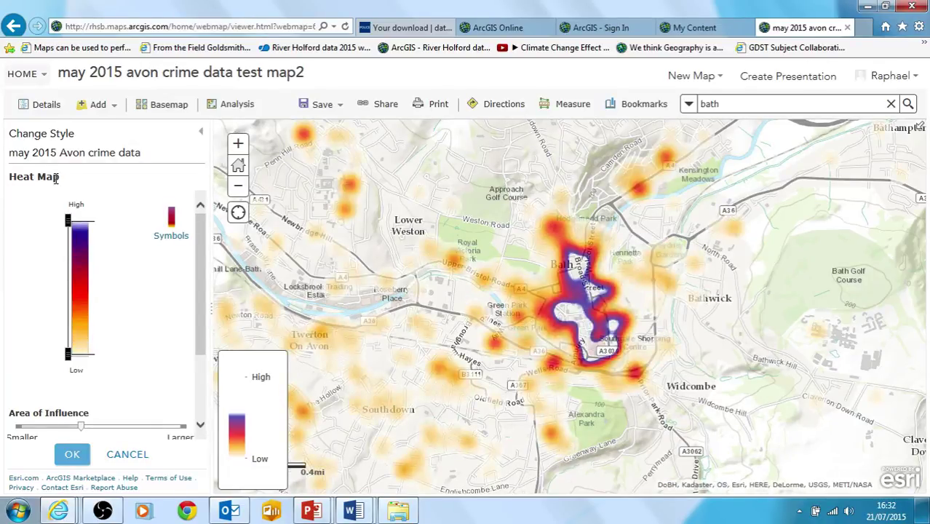
left_click(244, 190)
left_click(239, 144)
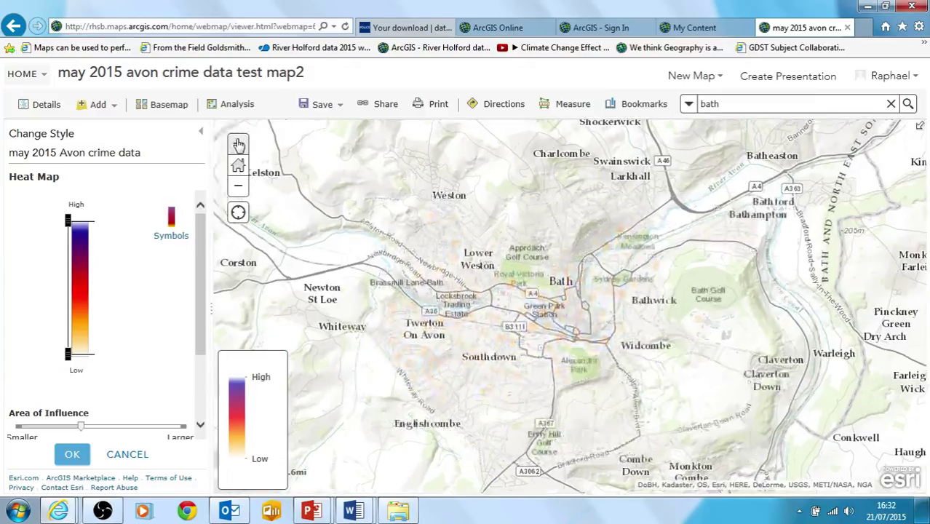
left_click(239, 144)
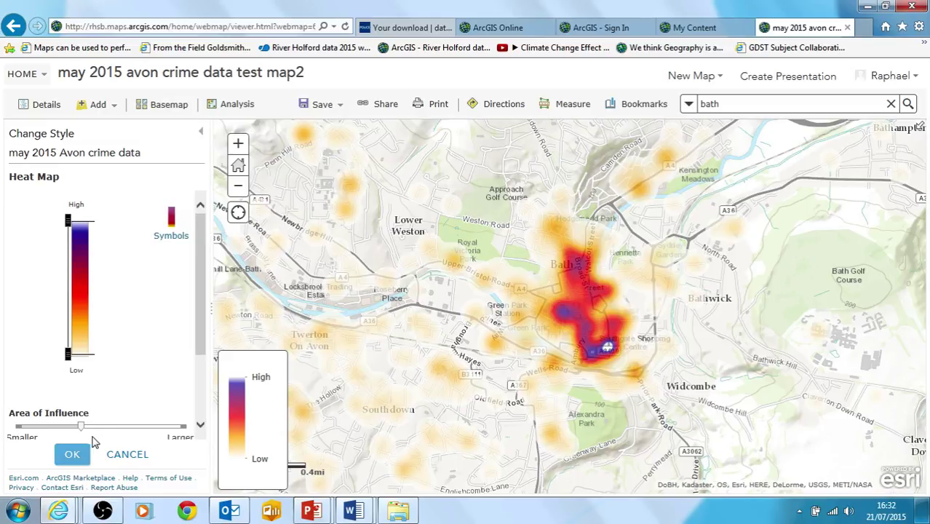
left_click(73, 455)
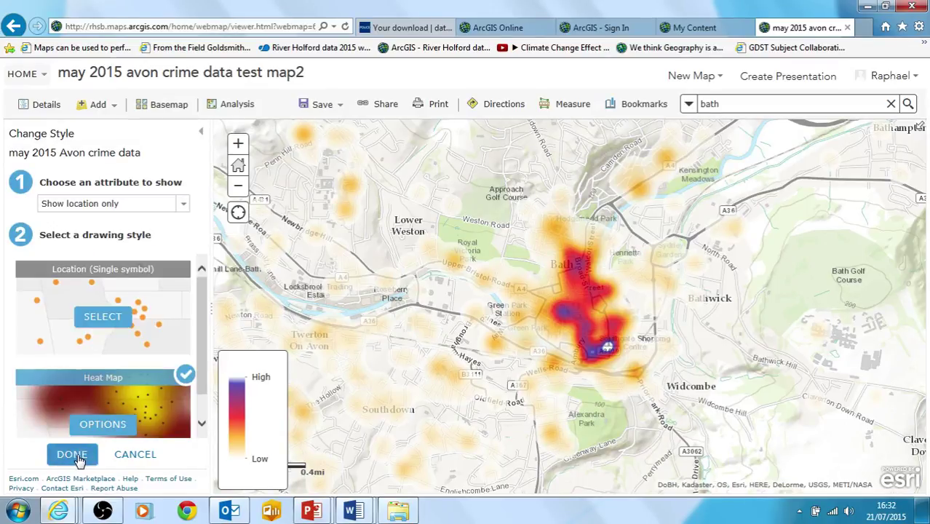
- Finish the inverted-ramp heat map styling and save the web map to My Content
left_click(72, 455)
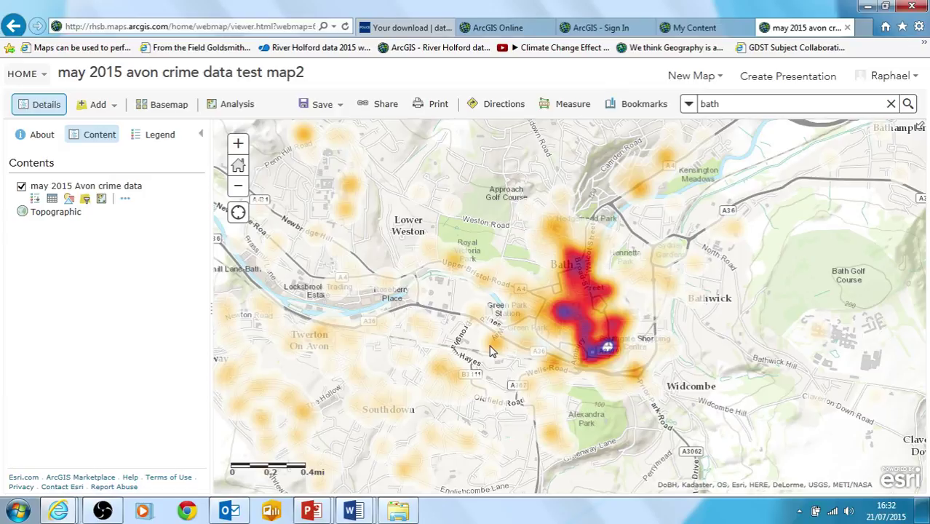
left_click(342, 109)
left_click(334, 123)
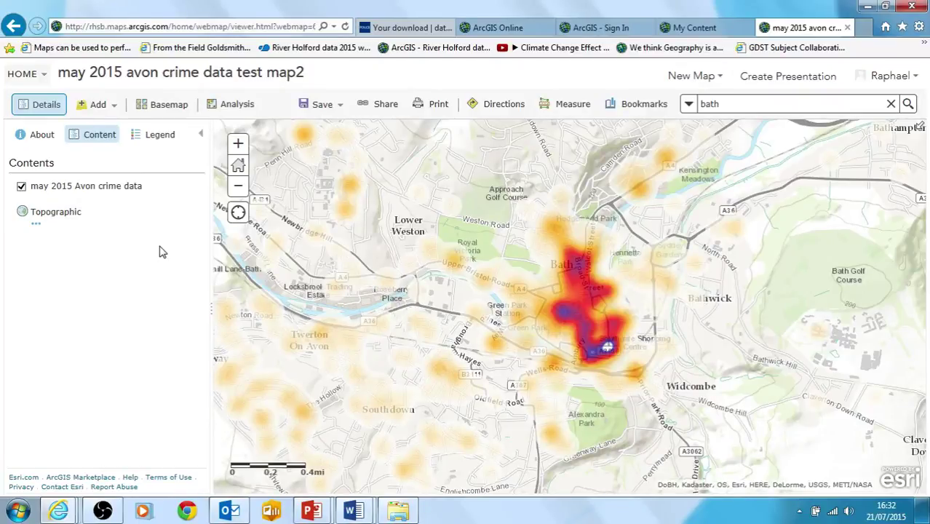
mouse_move(126, 172)
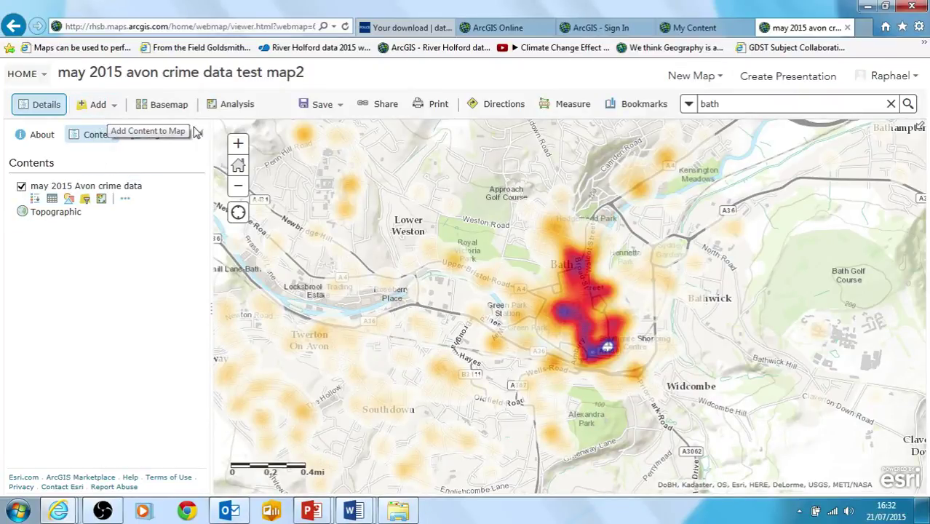